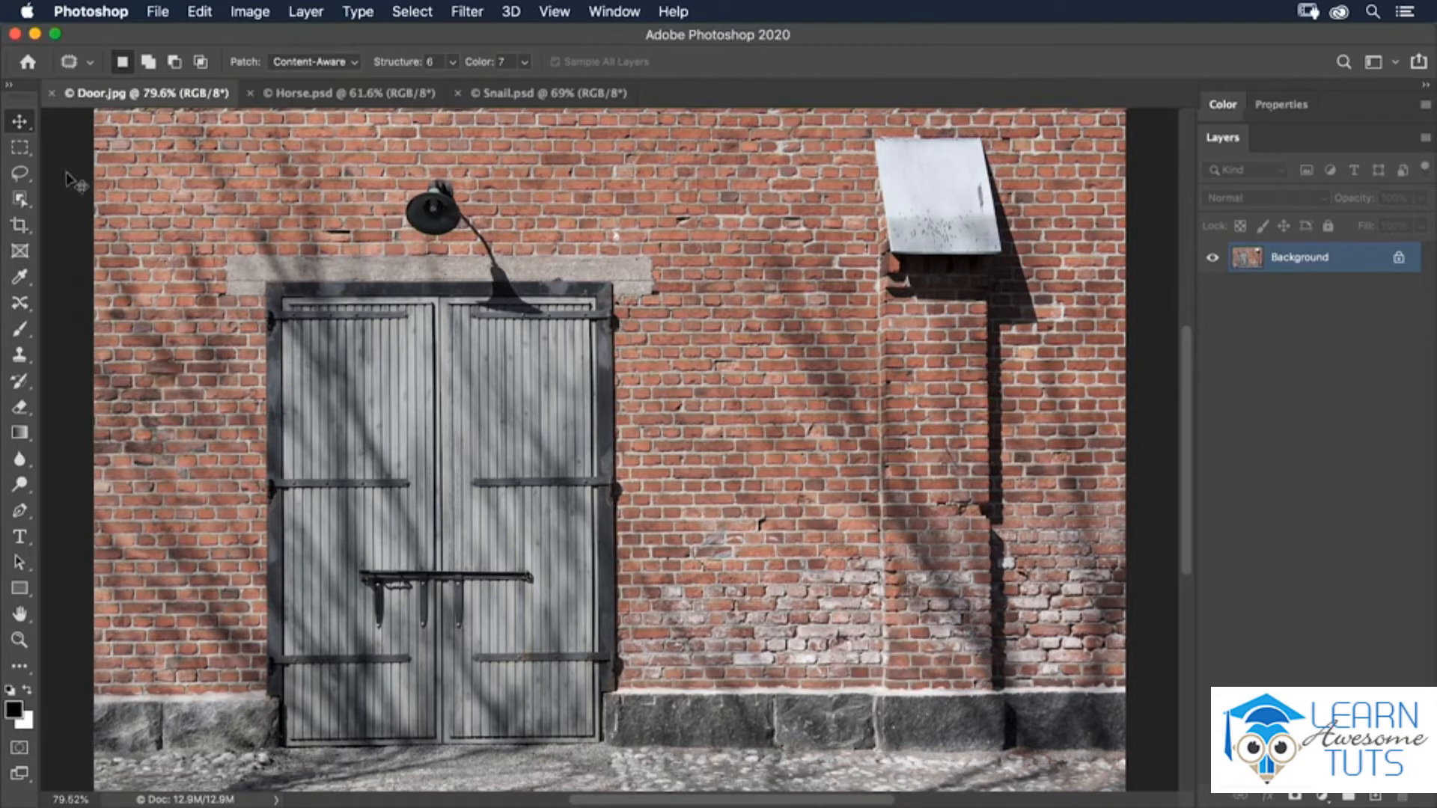
# - Lasso the wall lamp and its shadow, fill the selection with Content-Aware contents using Color Adaptation, and clear the selection
pyautogui.click(19, 173)
pyautogui.moveTo(460, 199)
pyautogui.mouseDown()
pyautogui.moveTo(452, 177)
pyautogui.moveTo(430, 181)
pyautogui.moveTo(403, 224)
pyautogui.moveTo(485, 256)
pyautogui.moveTo(497, 302)
pyautogui.moveTo(477, 307)
pyautogui.moveTo(541, 313)
pyautogui.moveTo(481, 223)
pyautogui.moveTo(419, 180)
pyautogui.mouseUp()
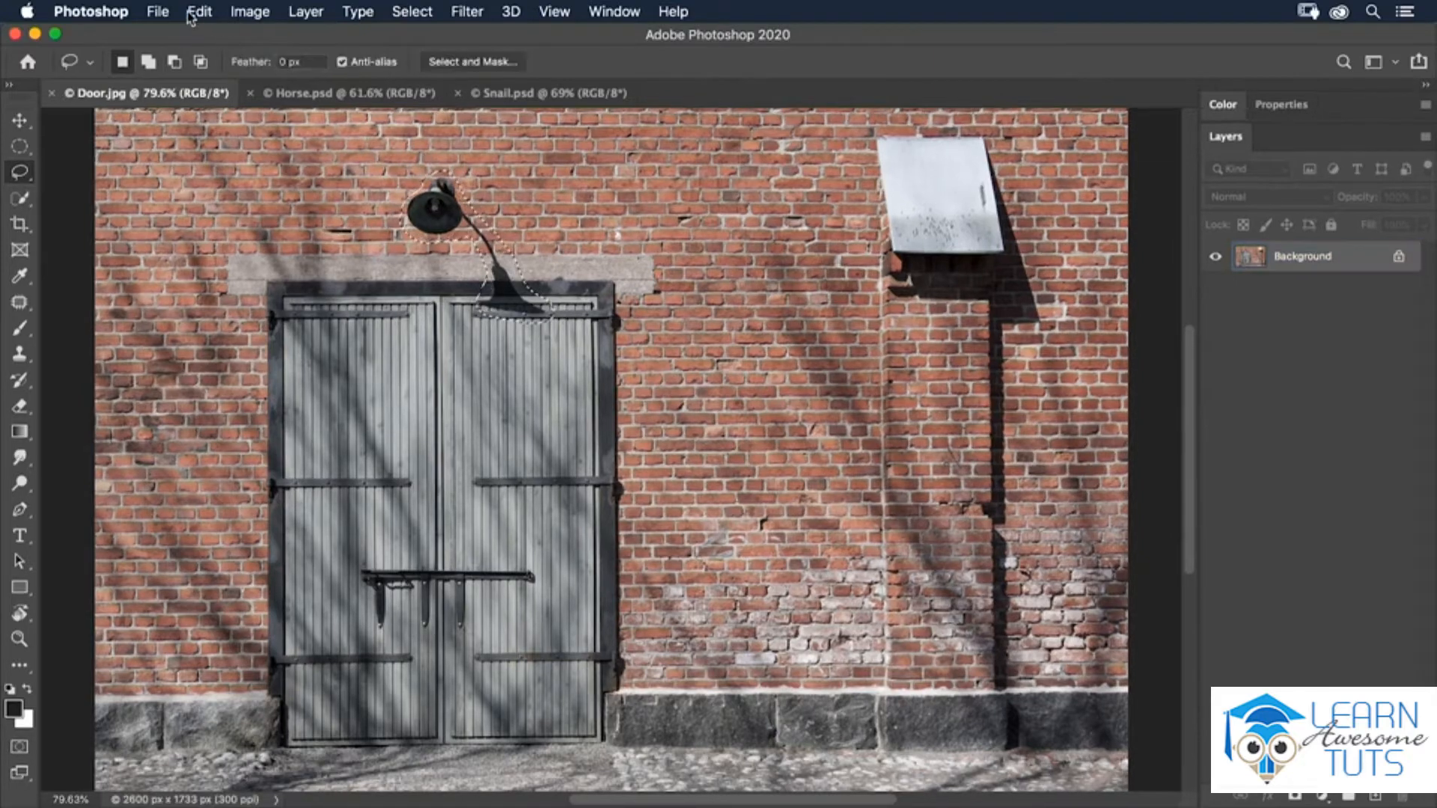
pyautogui.click(197, 11)
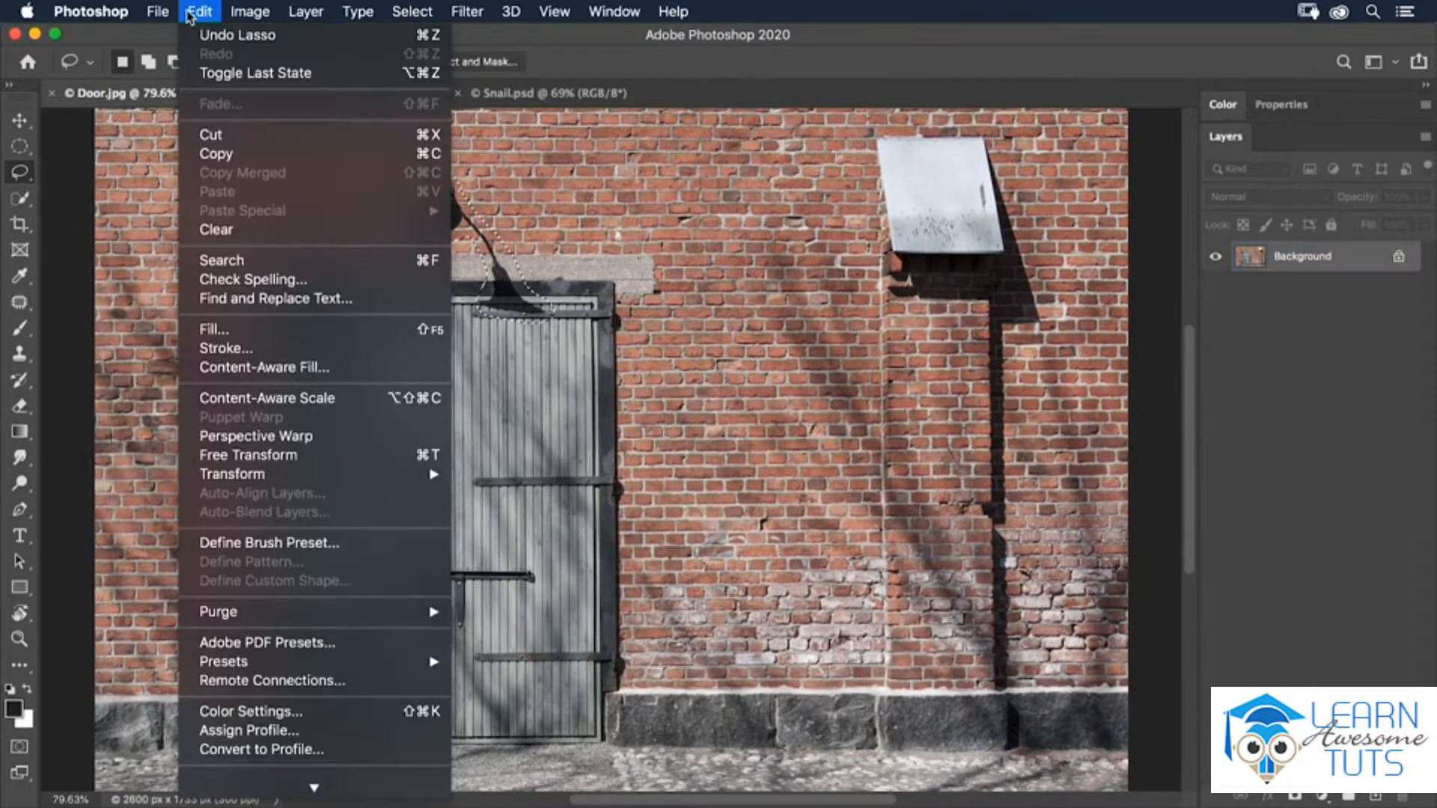
pyautogui.click(214, 329)
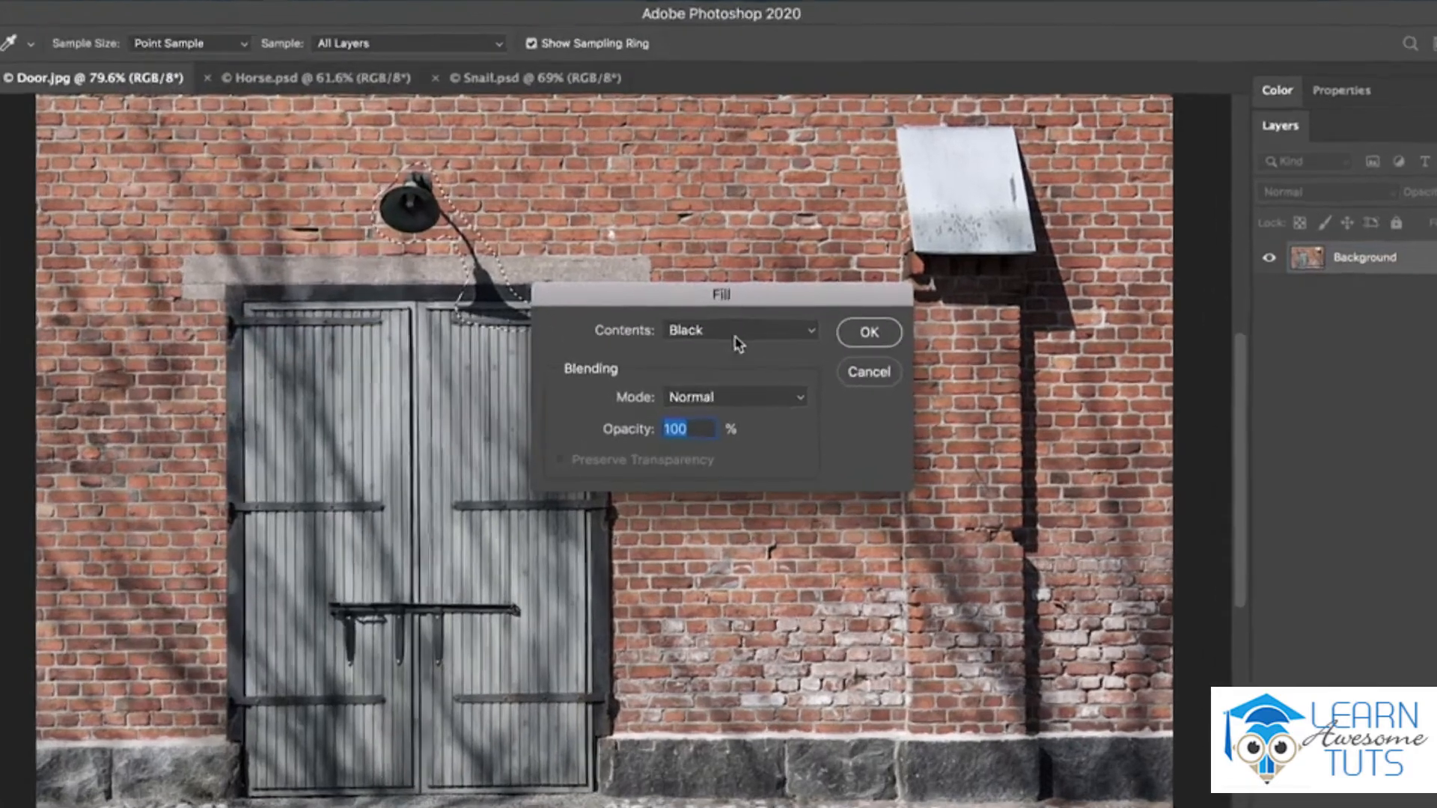
pyautogui.click(729, 324)
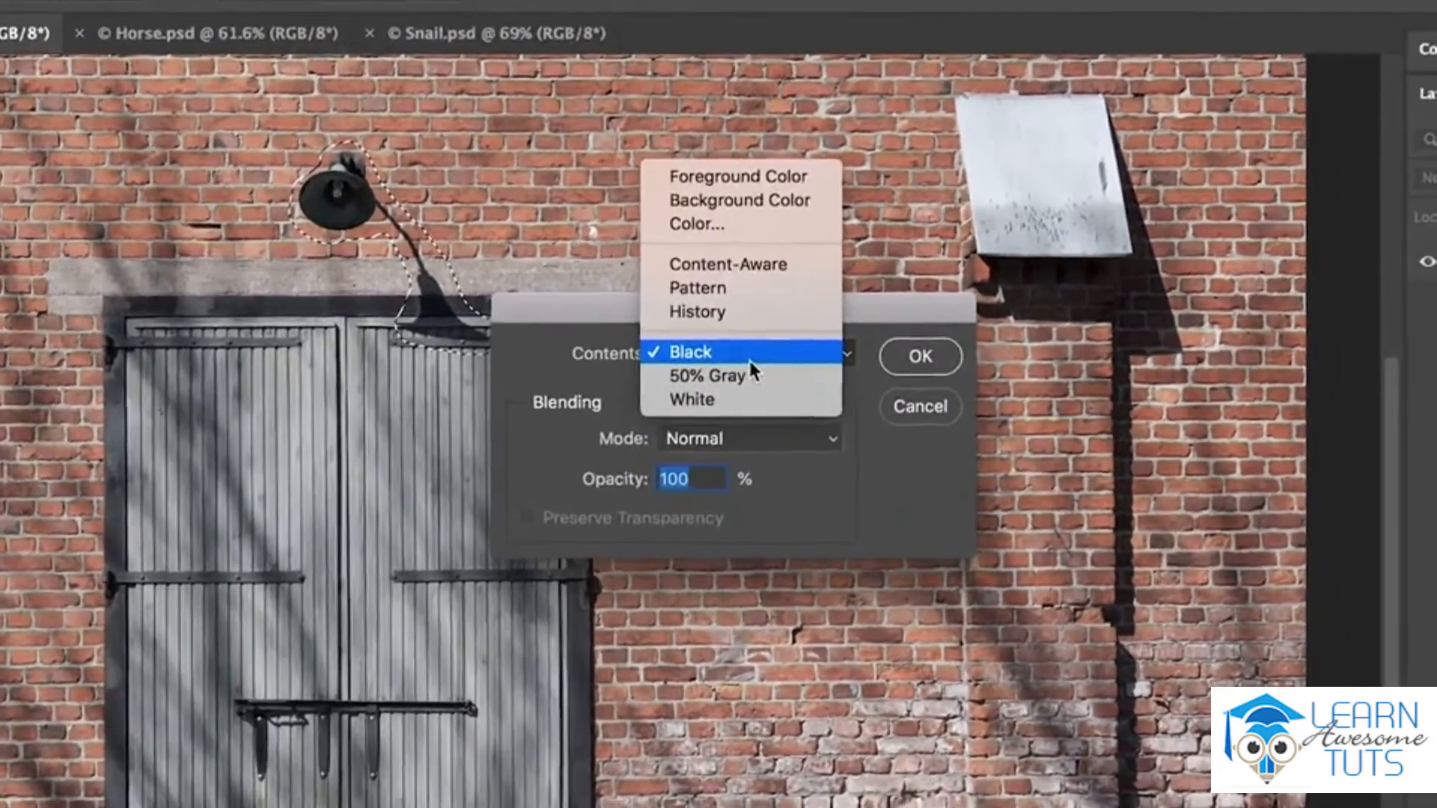
pyautogui.click(752, 274)
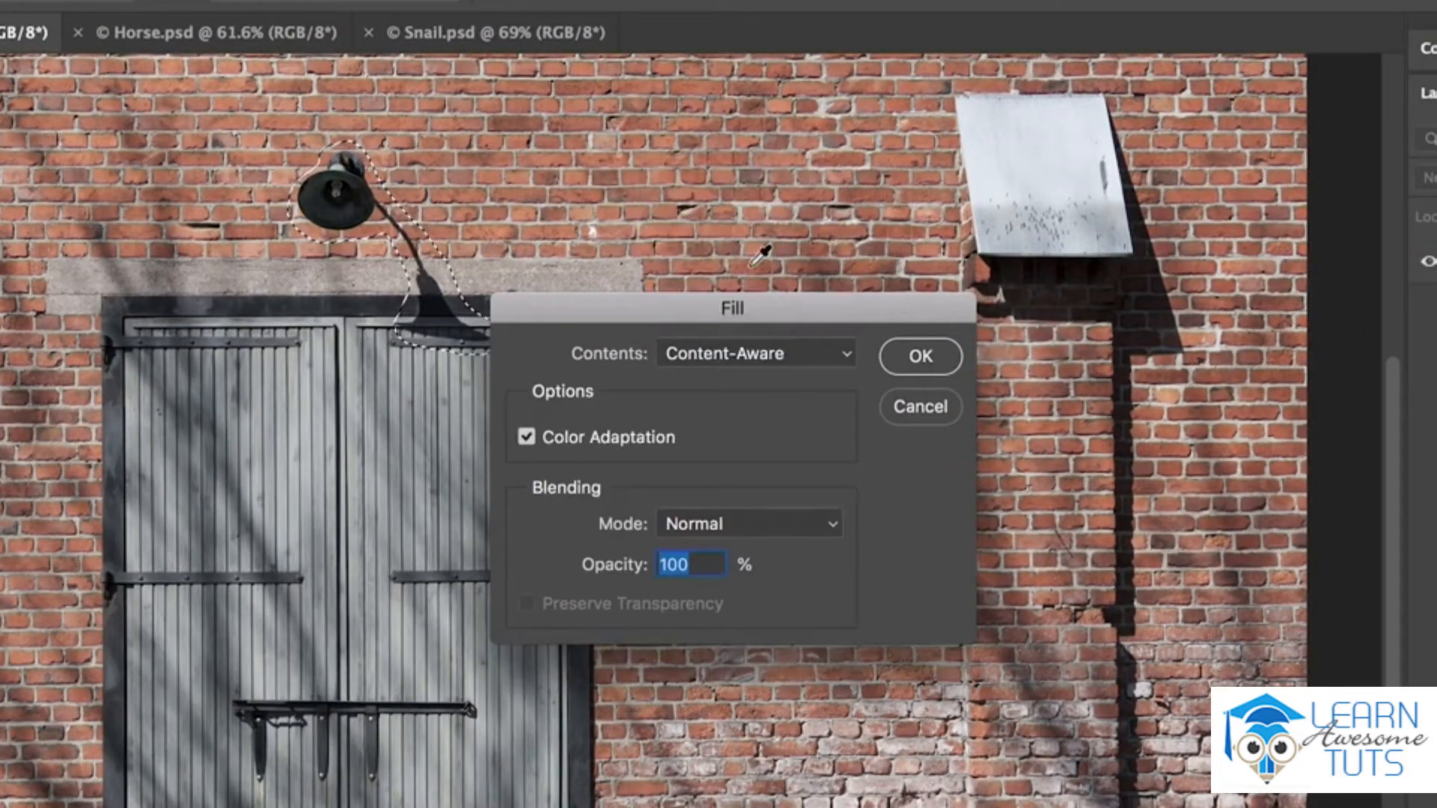
pyautogui.click(527, 438)
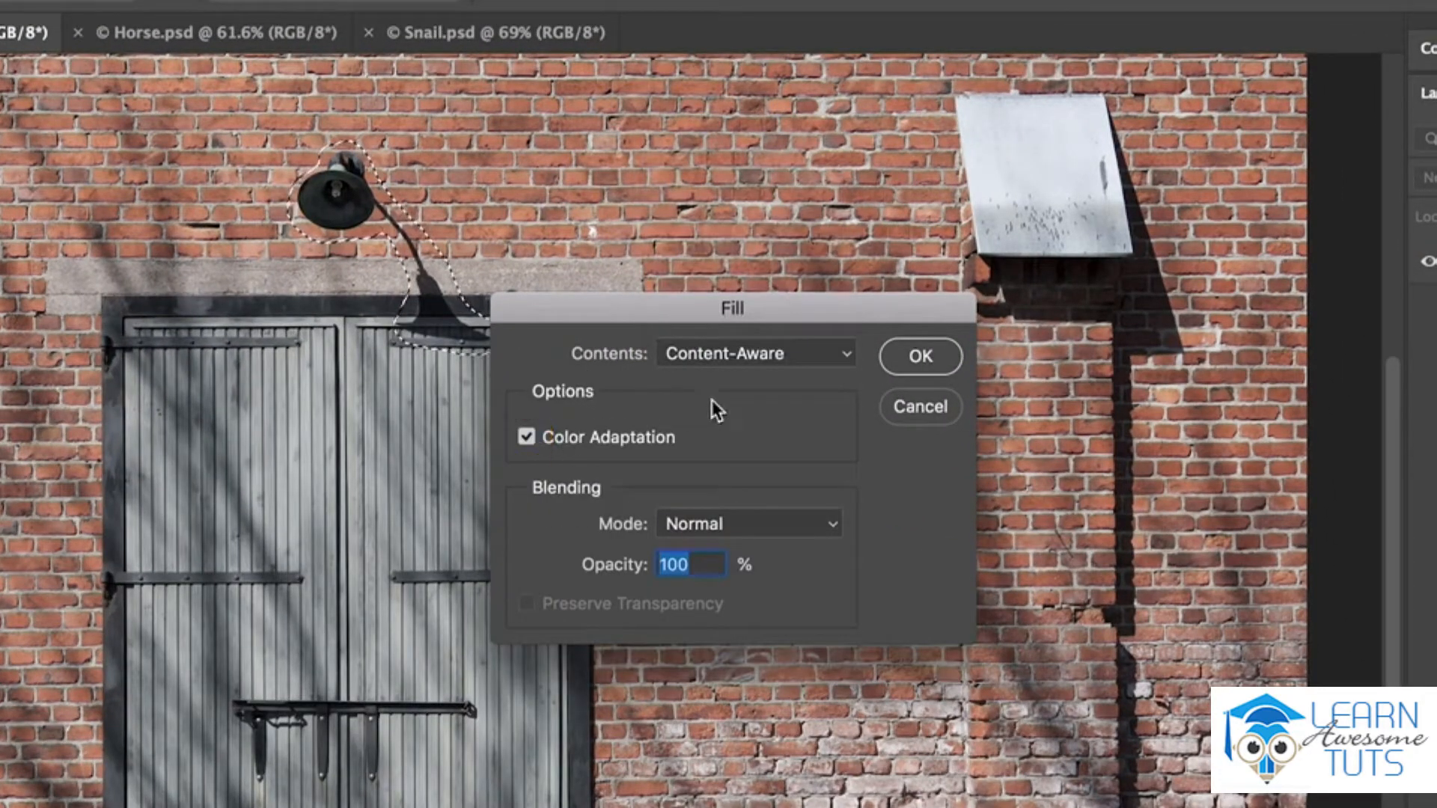
pyautogui.click(910, 358)
pyautogui.click(910, 358)
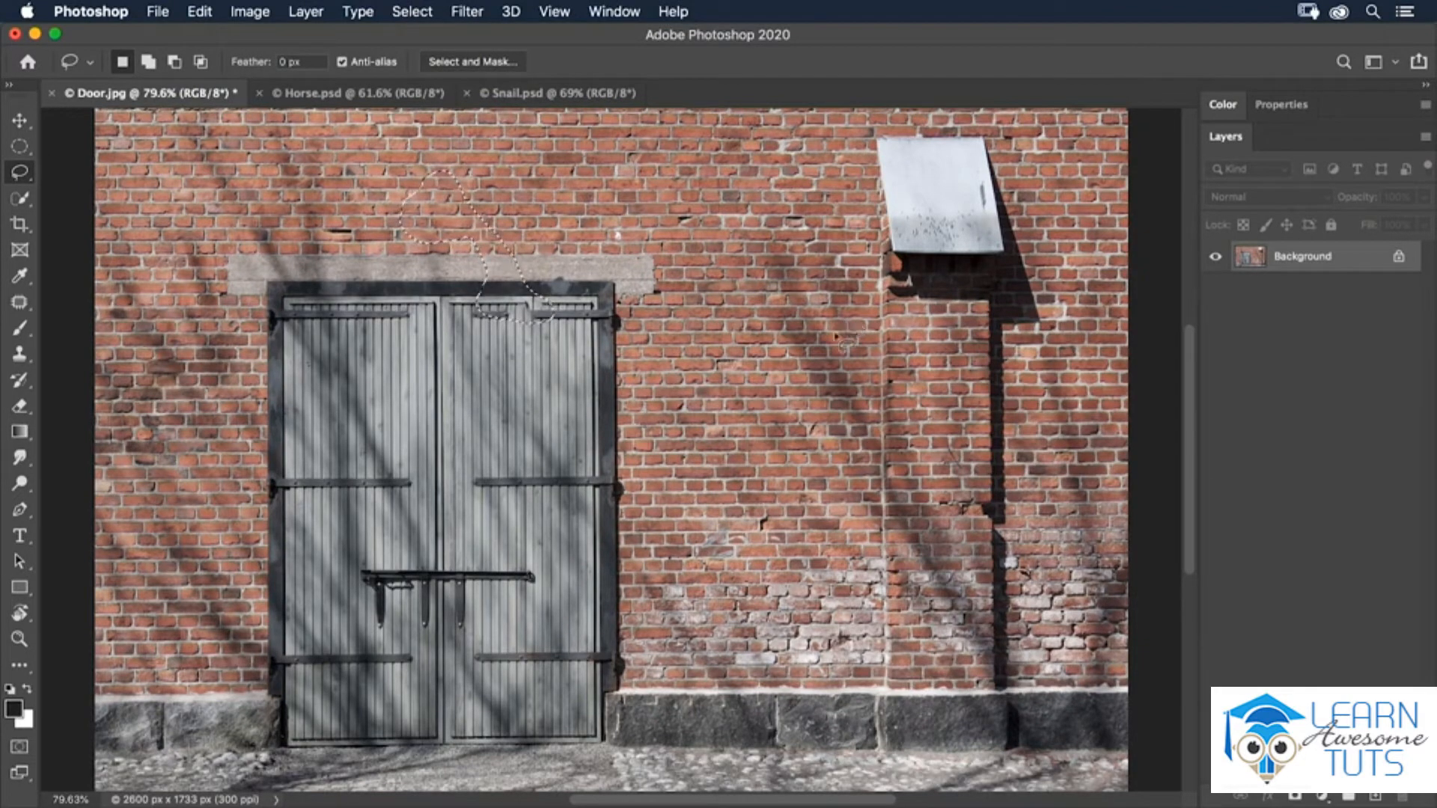
pyautogui.click(412, 12)
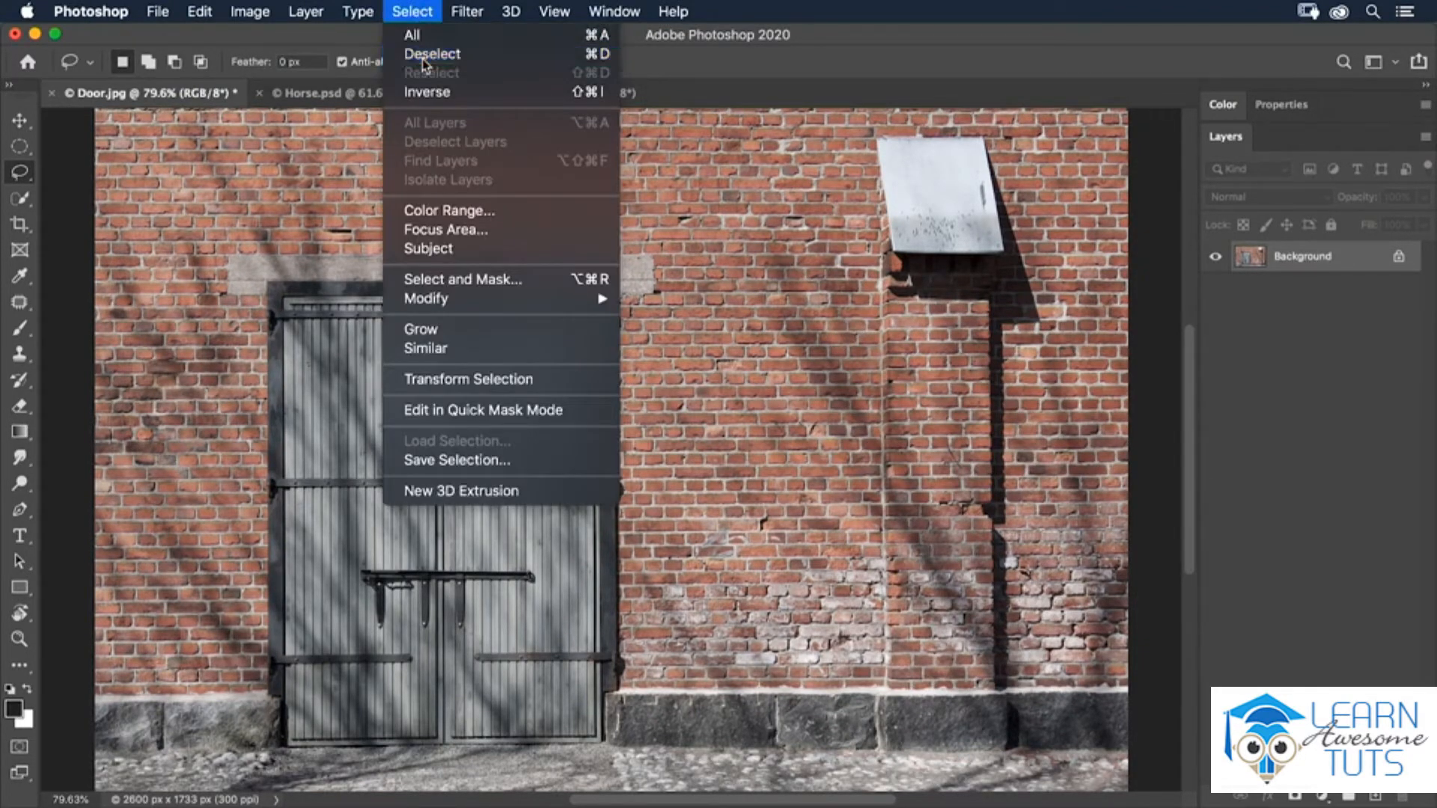
pyautogui.click(424, 54)
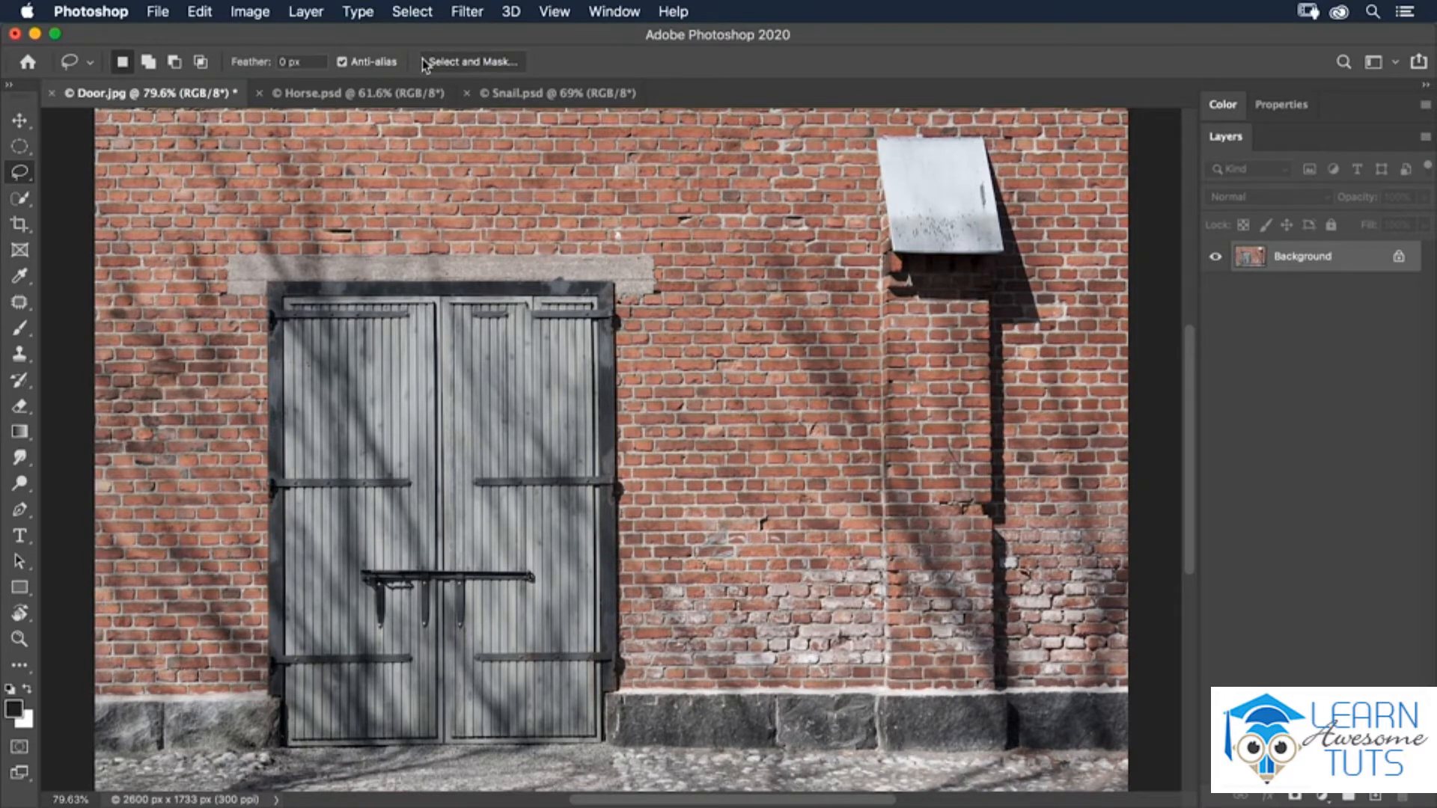
# - In Horse.psd, lasso the white structure in the field behind the horse and open it in Content-Aware Fill
pyautogui.click(382, 93)
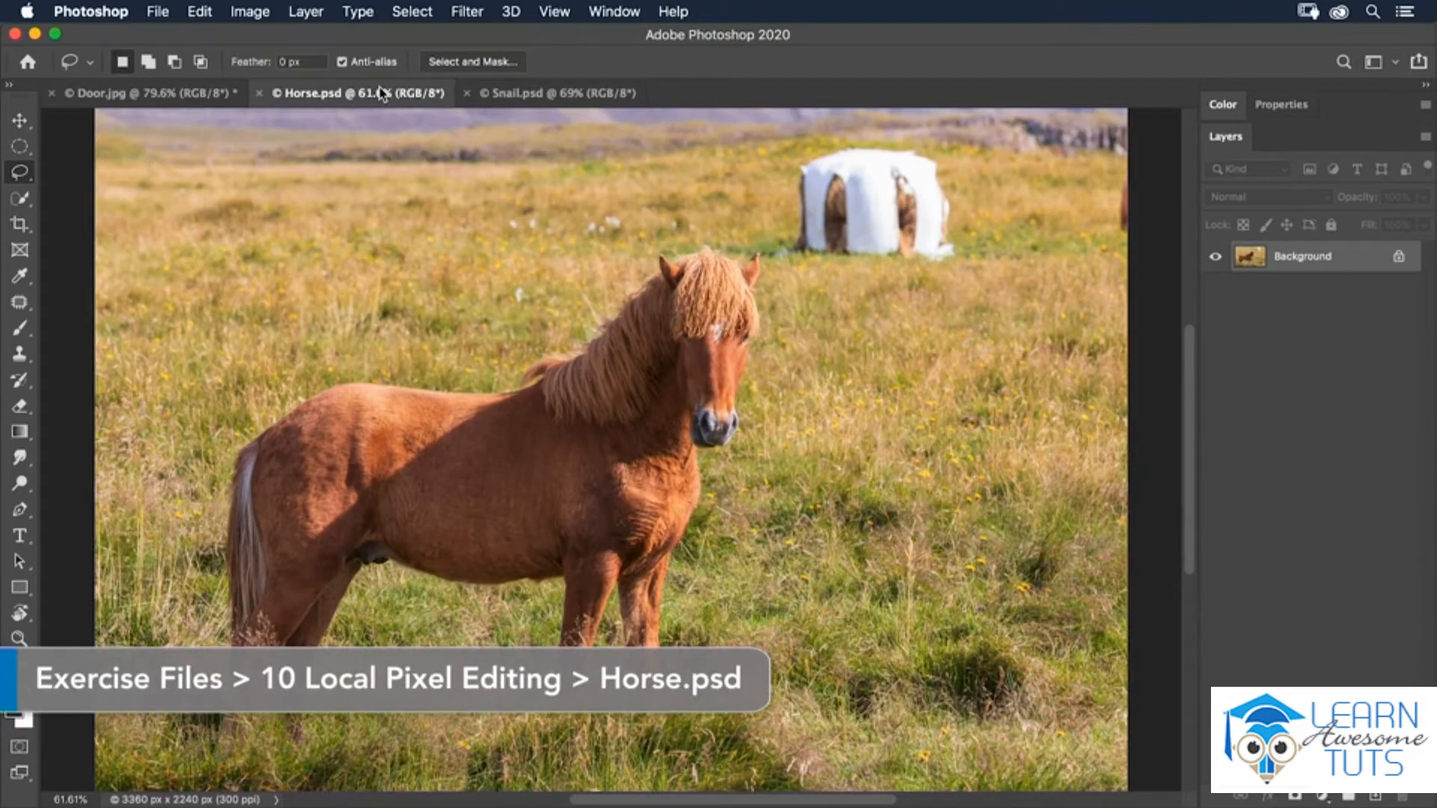
pyautogui.moveTo(859, 142)
pyautogui.mouseDown()
pyautogui.moveTo(792, 156)
pyautogui.moveTo(779, 235)
pyautogui.moveTo(752, 240)
pyautogui.moveTo(757, 252)
pyautogui.moveTo(861, 274)
pyautogui.moveTo(982, 269)
pyautogui.moveTo(965, 191)
pyautogui.moveTo(910, 146)
pyautogui.moveTo(860, 143)
pyautogui.mouseUp()
pyautogui.click(209, 12)
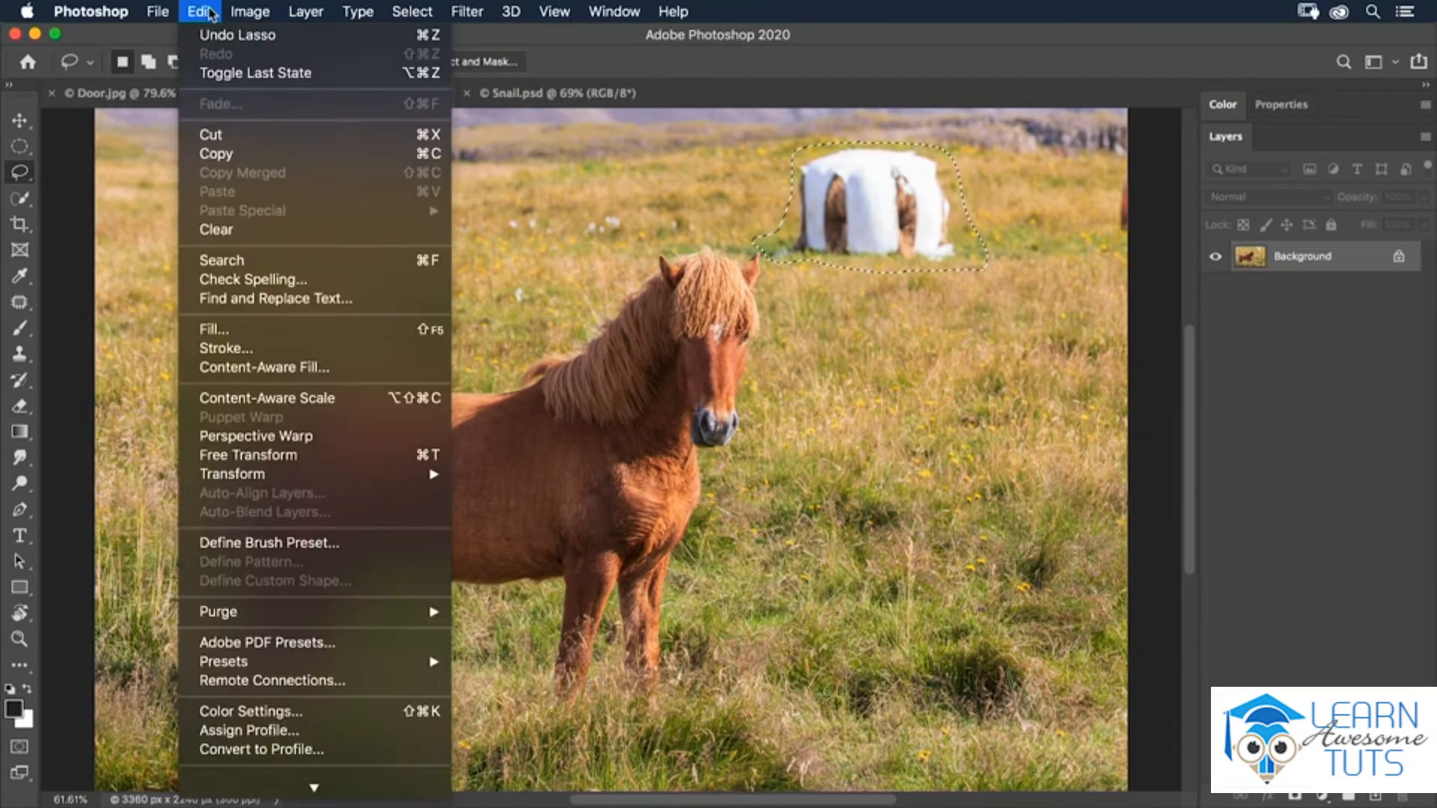
pyautogui.click(255, 367)
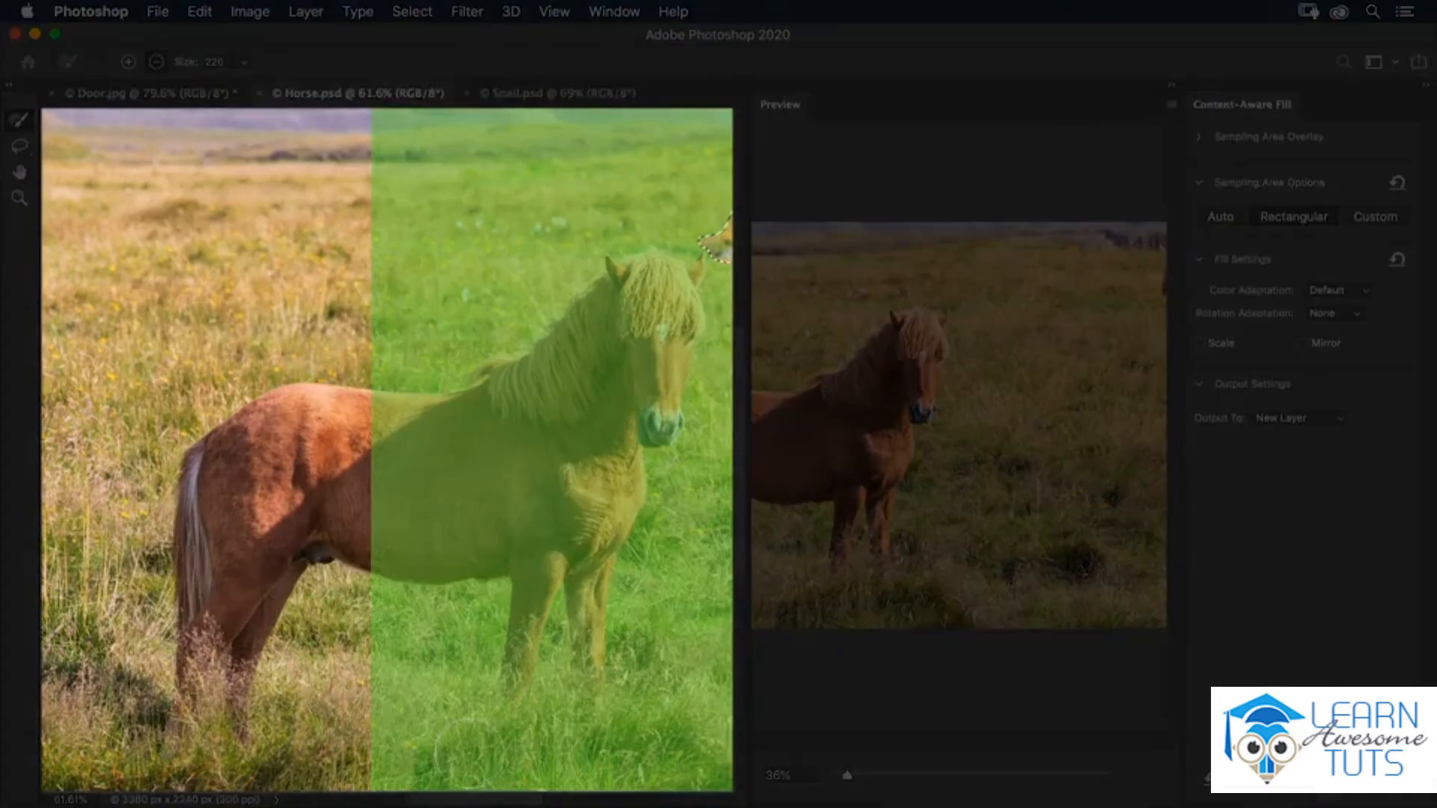
pyautogui.moveTo(478, 801); pyautogui.dragTo(536, 801)
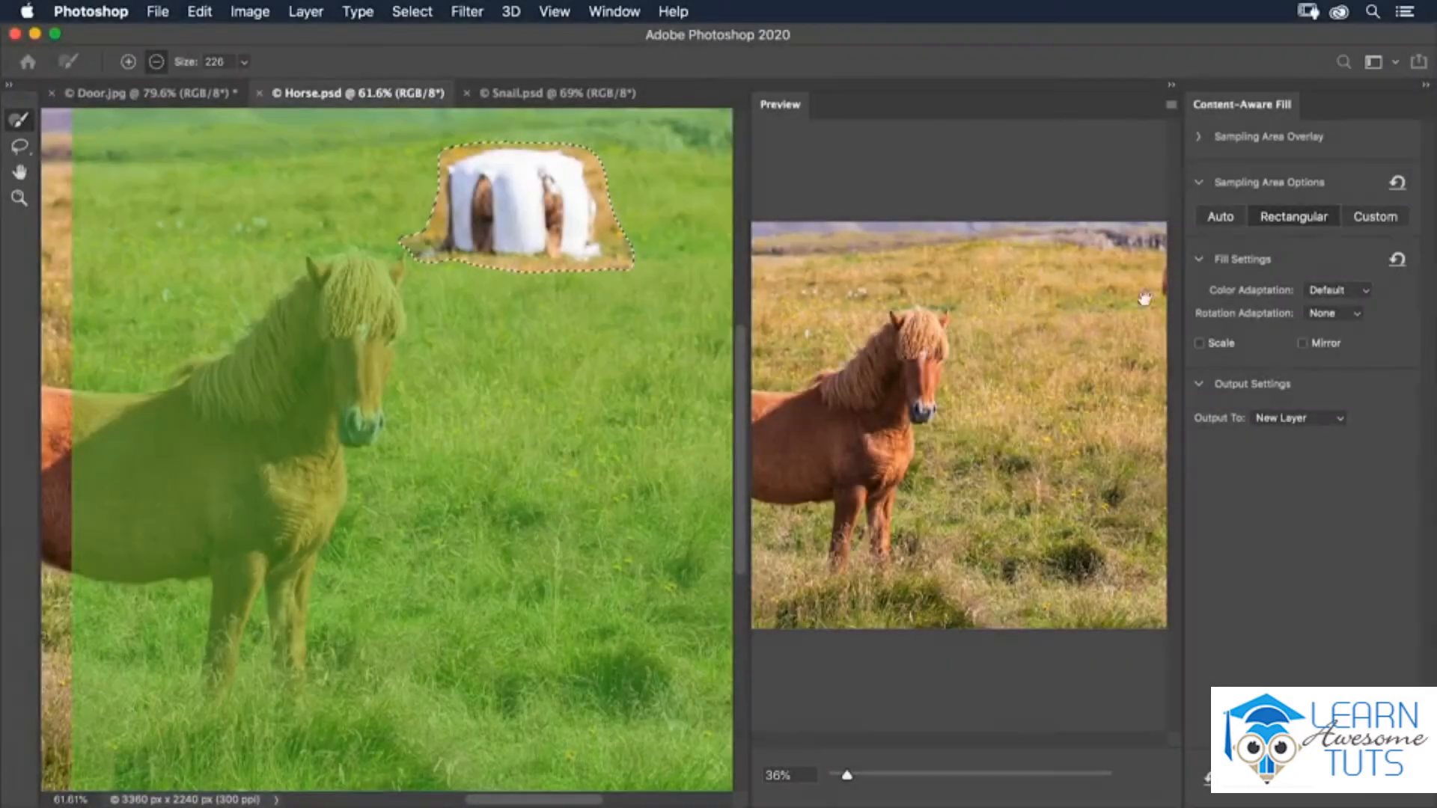
# - Show the sampling area overlay settings and compare the Rectangular and Auto sampling areas for the fill
pyautogui.click(1200, 138)
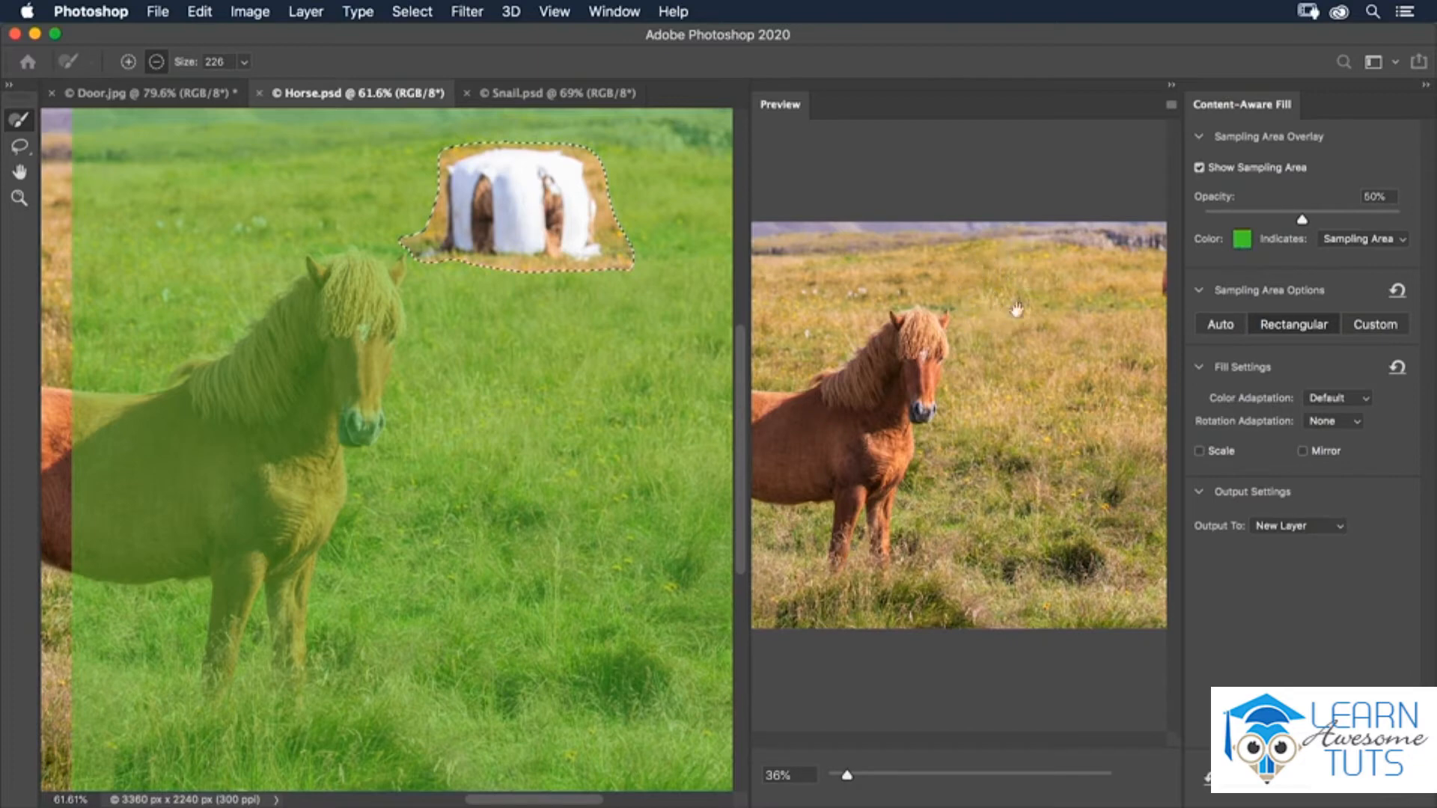
pyautogui.click(1285, 327)
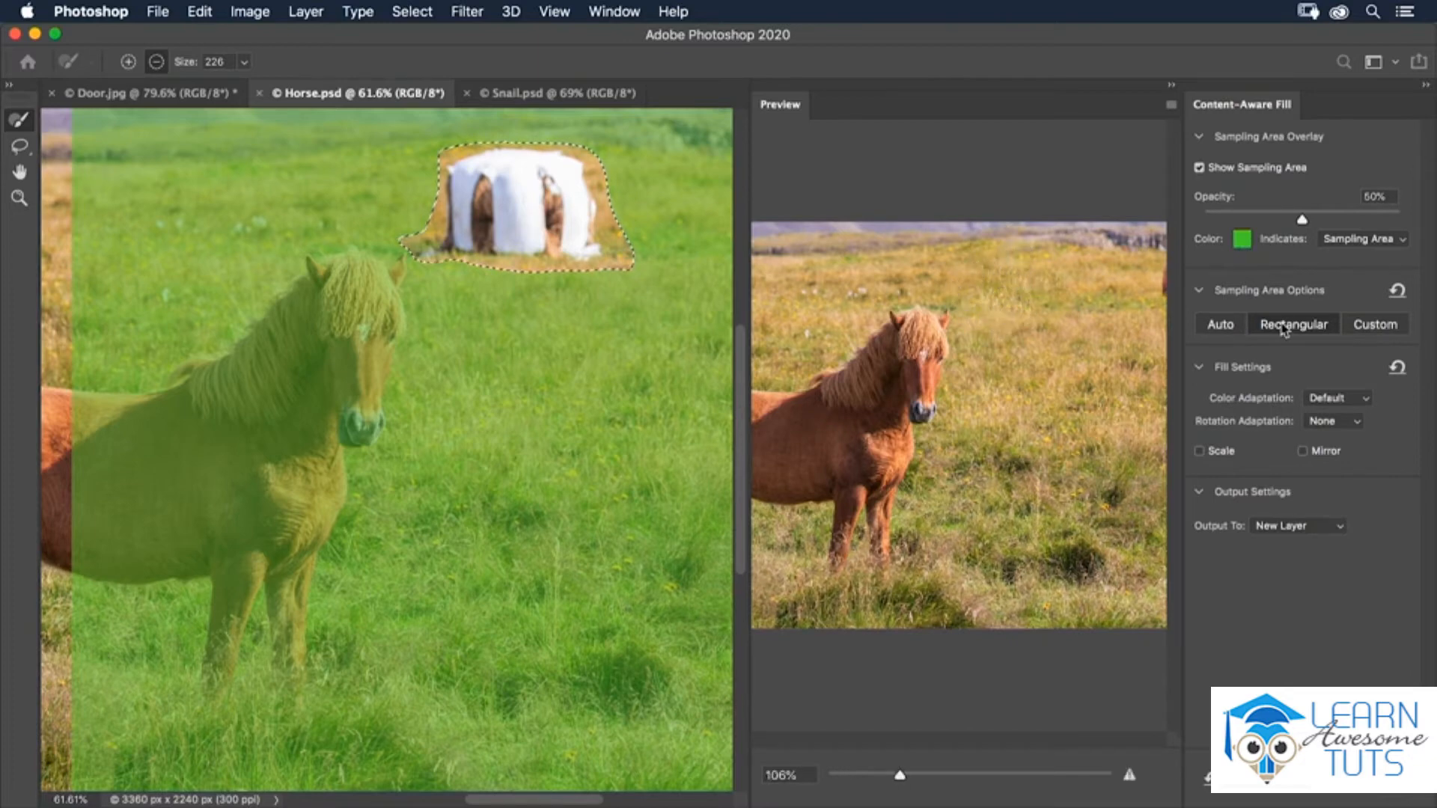
pyautogui.click(1221, 326)
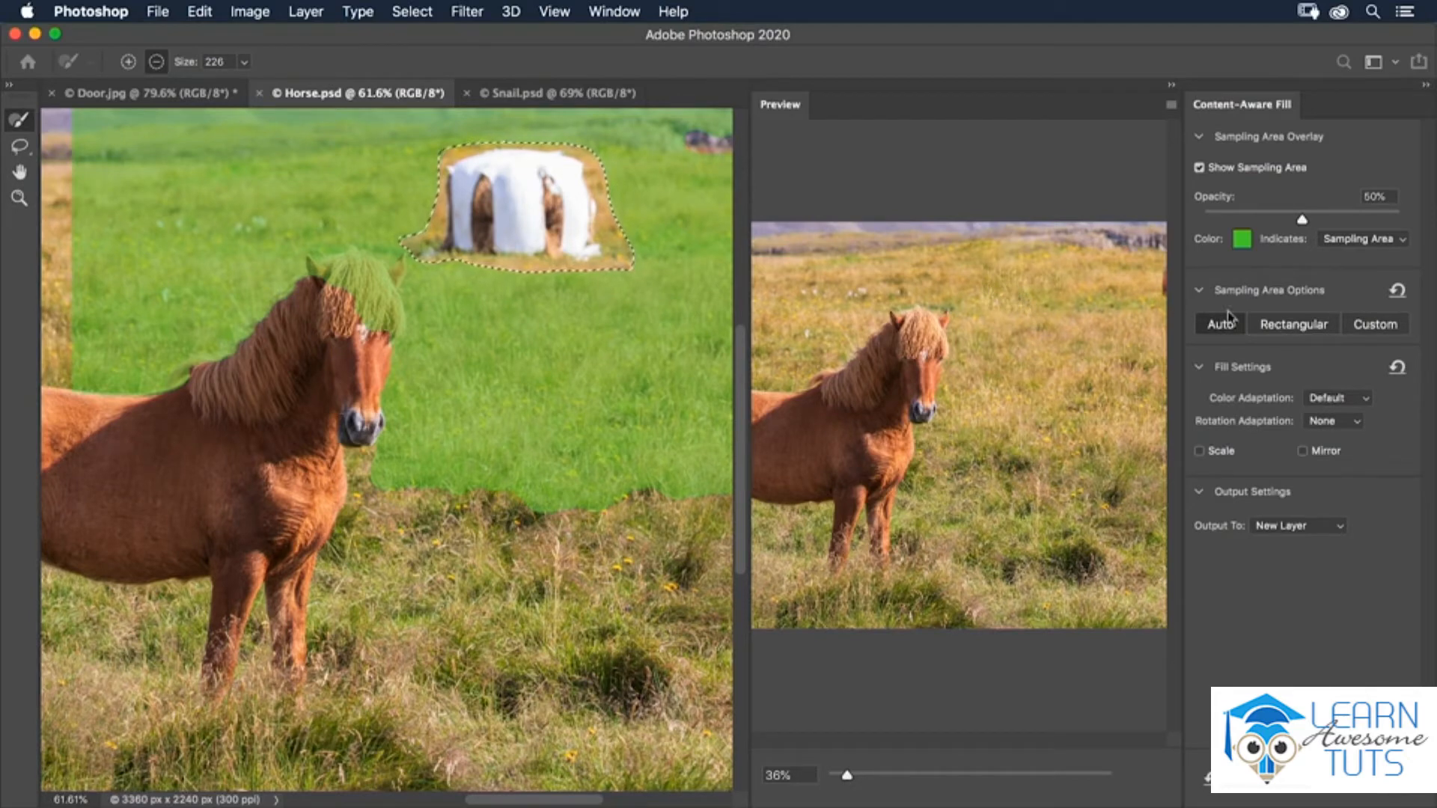
pyautogui.click(1284, 329)
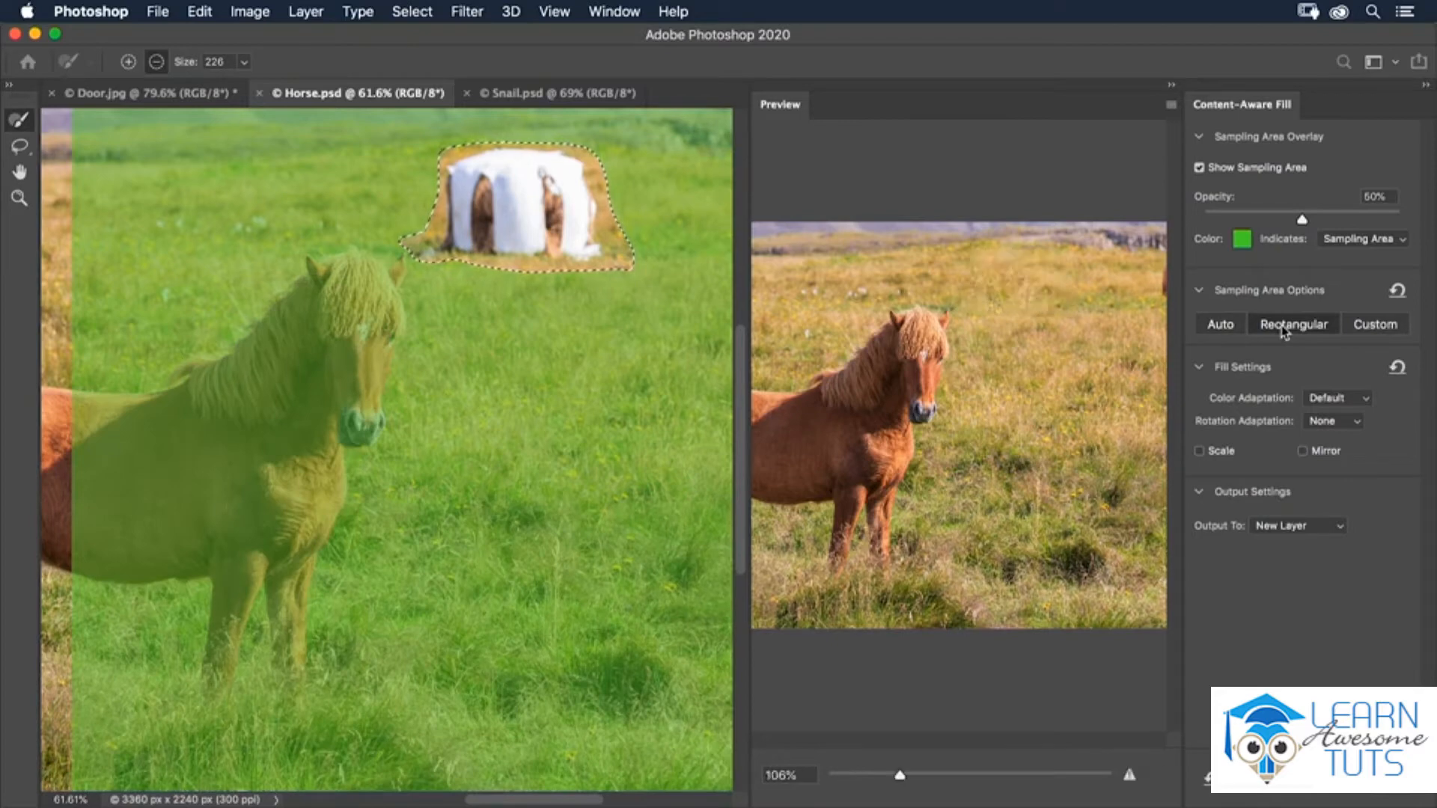
# - Use a Custom sampling area and paint grass patches on both sides of the white structure and farther along the field
pyautogui.click(1358, 331)
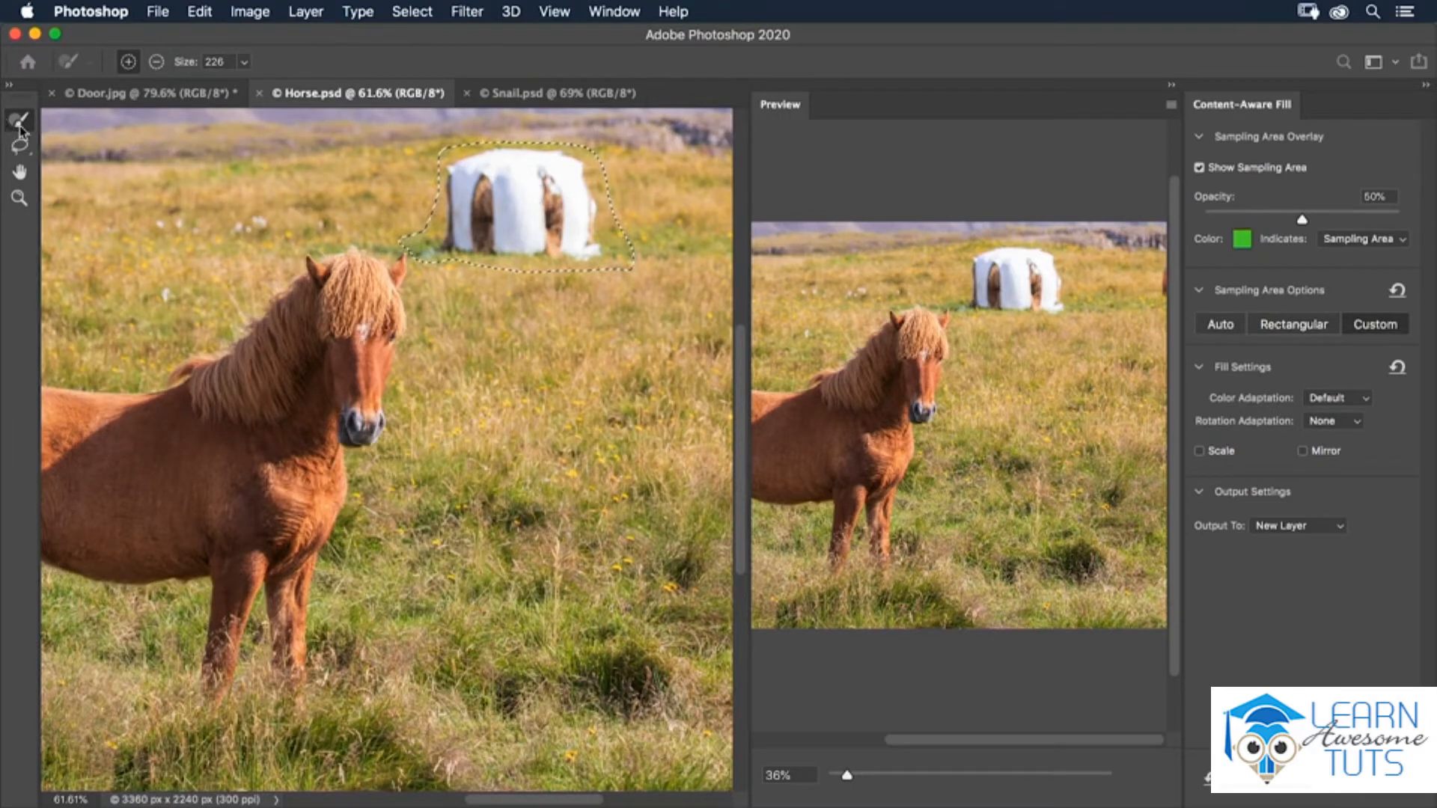
pyautogui.click(382, 197)
pyautogui.moveTo(382, 196)
pyautogui.mouseDown()
pyautogui.moveTo(338, 193)
pyautogui.moveTo(371, 183)
pyautogui.moveTo(389, 187)
pyautogui.moveTo(329, 196)
pyautogui.mouseUp()
pyautogui.moveTo(623, 205)
pyautogui.mouseDown()
pyautogui.moveTo(507, 212)
pyautogui.moveTo(531, 174)
pyautogui.moveTo(554, 223)
pyautogui.moveTo(621, 201)
pyautogui.moveTo(538, 198)
pyautogui.mouseUp()
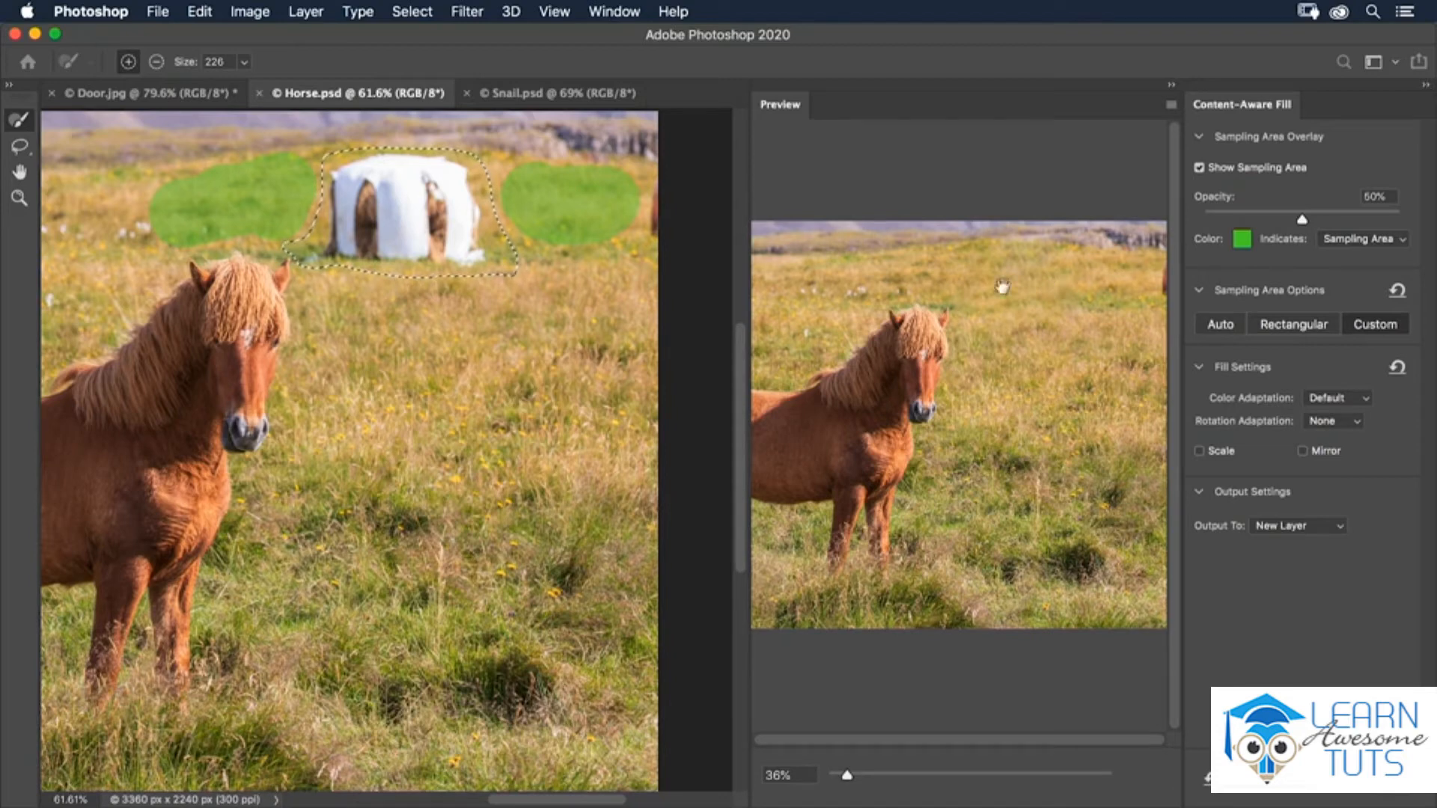
pyautogui.moveTo(160, 284); pyautogui.dragTo(478, 310)
pyautogui.moveTo(411, 243); pyautogui.dragTo(374, 251)
pyautogui.click(262, 247)
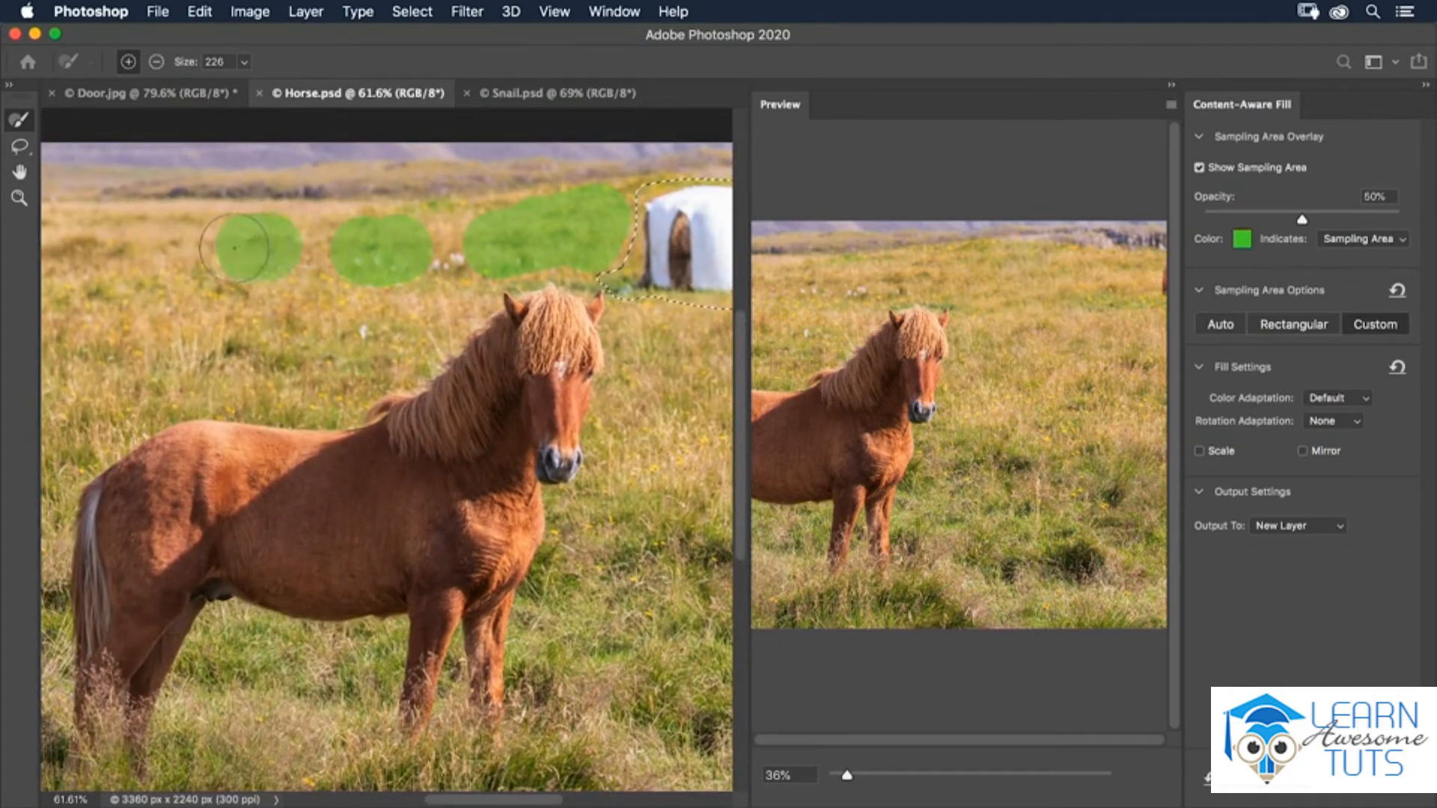
pyautogui.moveTo(124, 249); pyautogui.dragTo(87, 253)
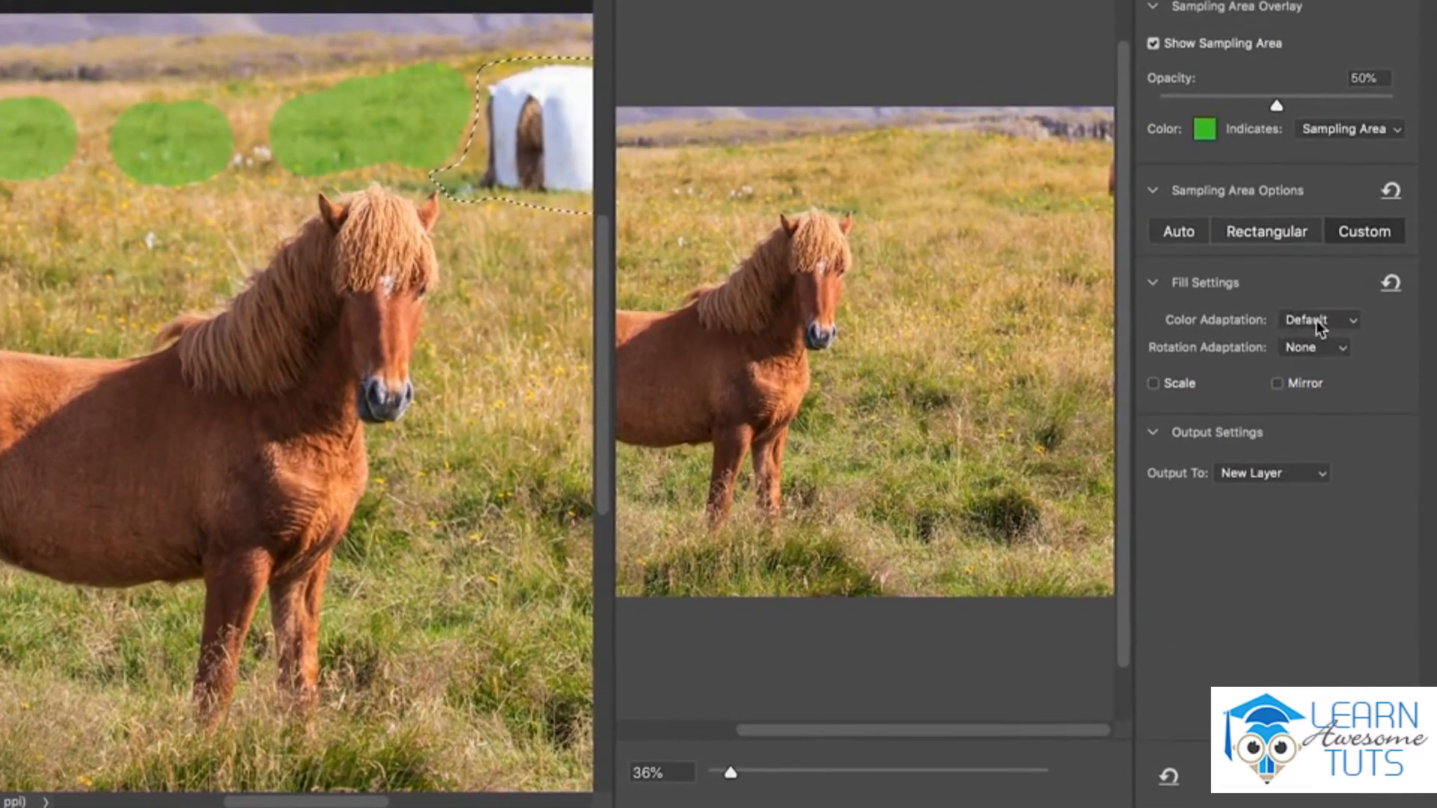
# - Try the None, High and Very High color adaptation settings for the fill, and return to Default
pyautogui.click(1336, 397)
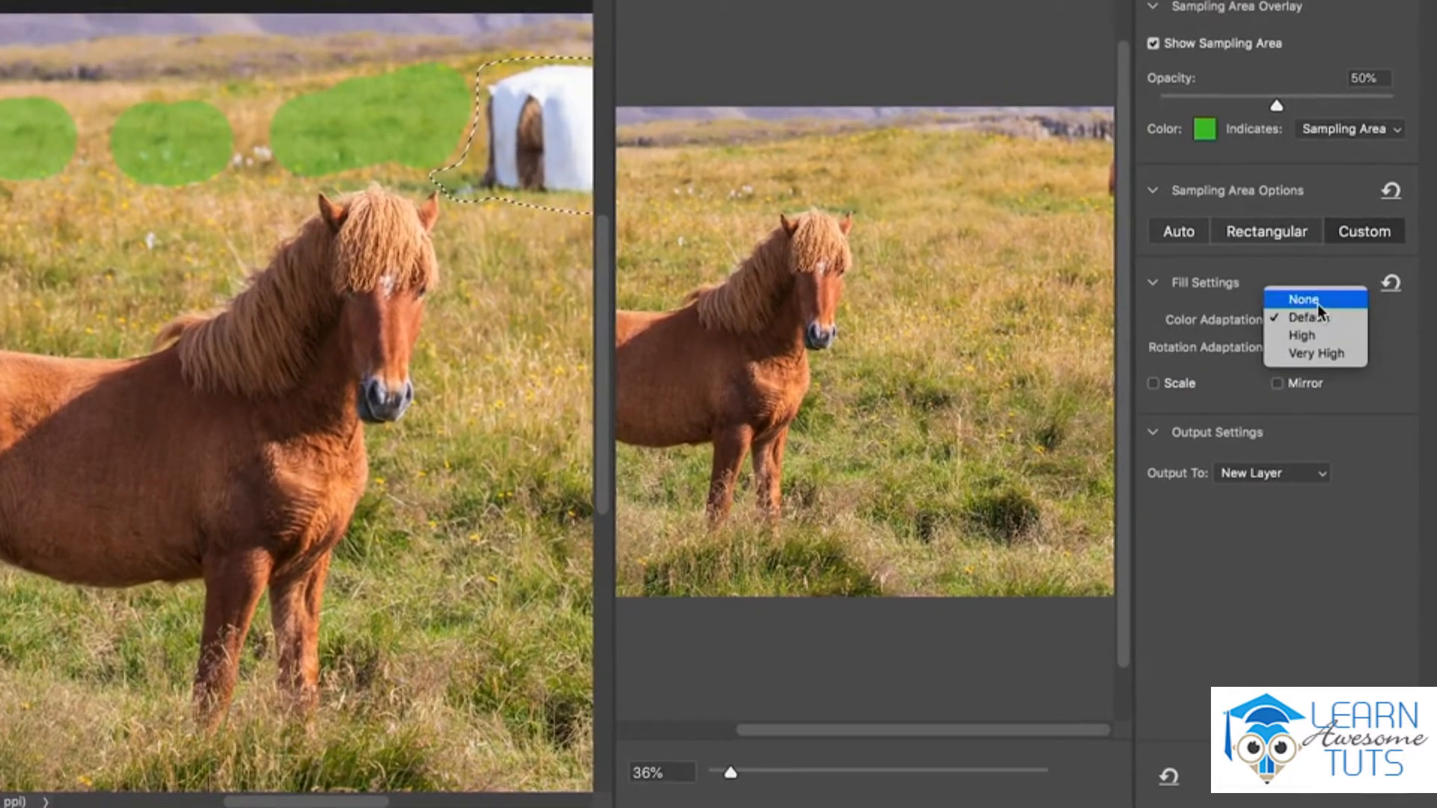
pyautogui.click(1317, 303)
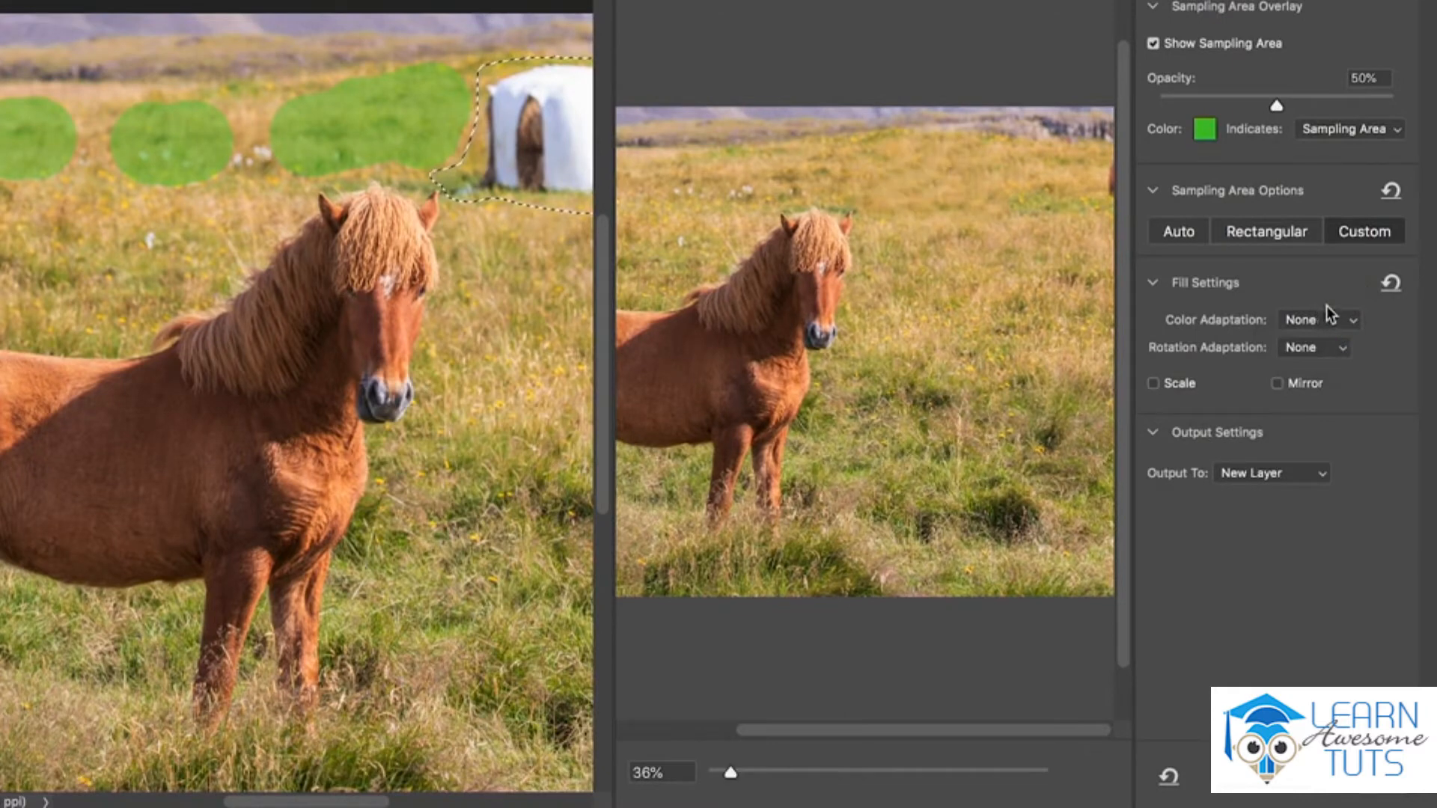
pyautogui.click(1322, 314)
pyautogui.click(1338, 356)
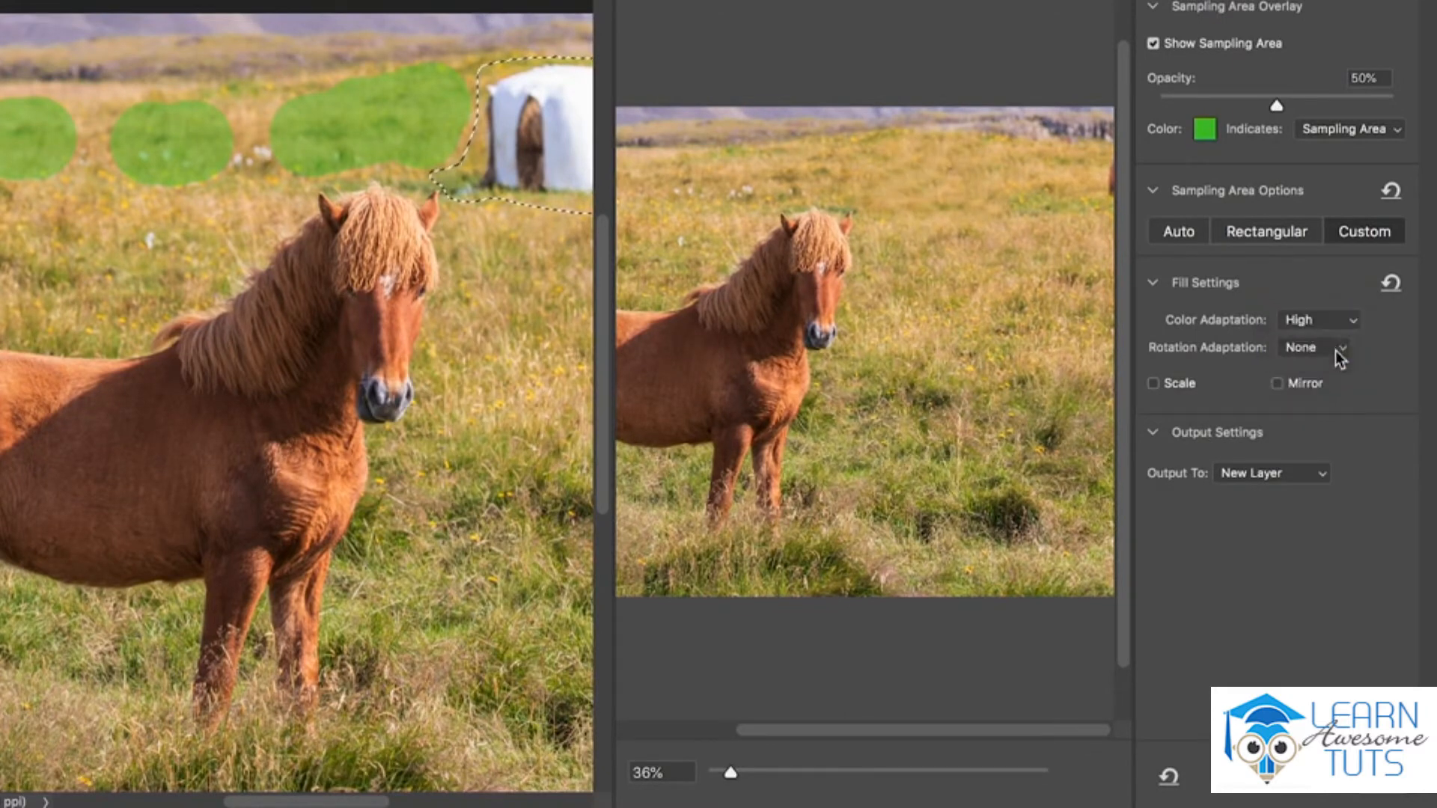
pyautogui.click(1329, 318)
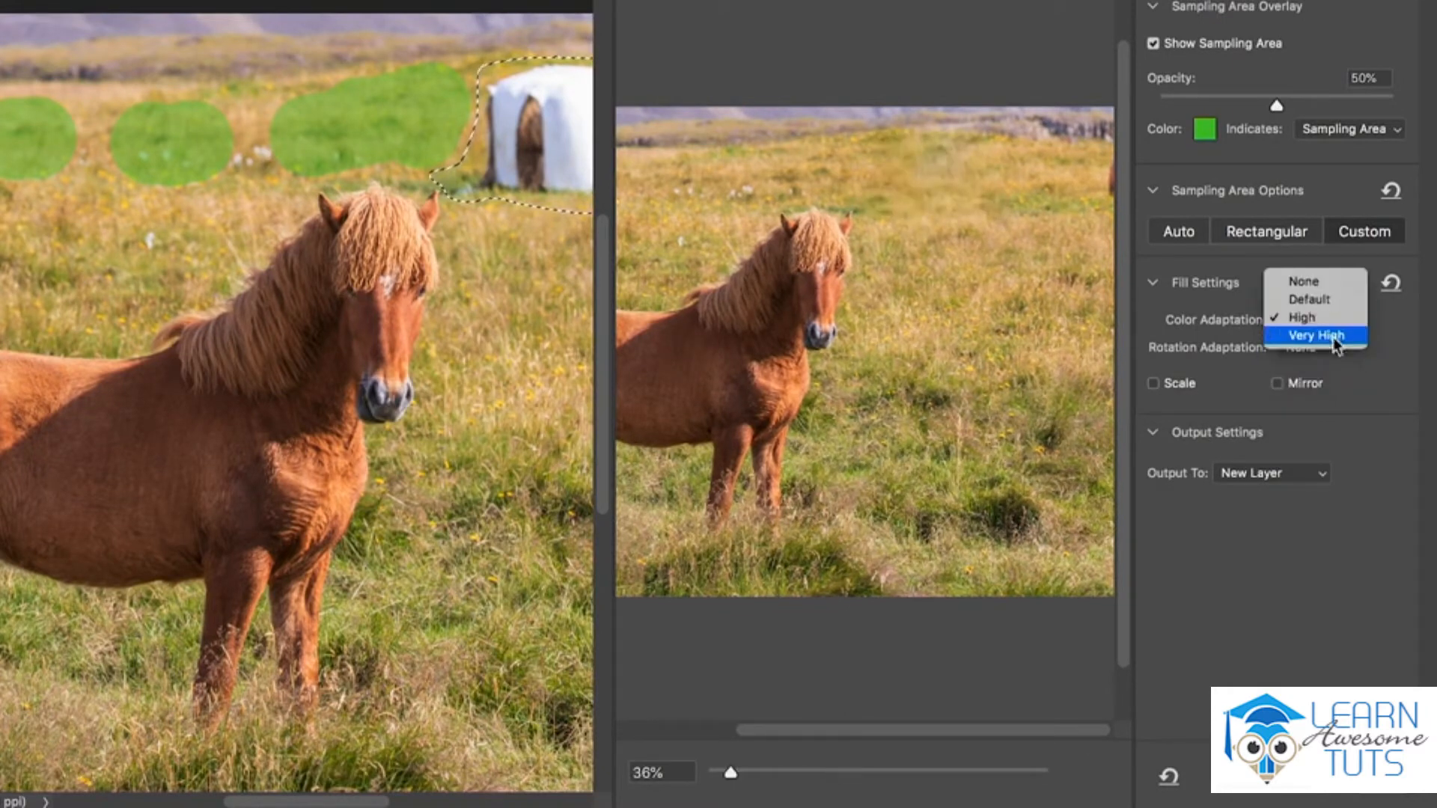
pyautogui.click(1338, 348)
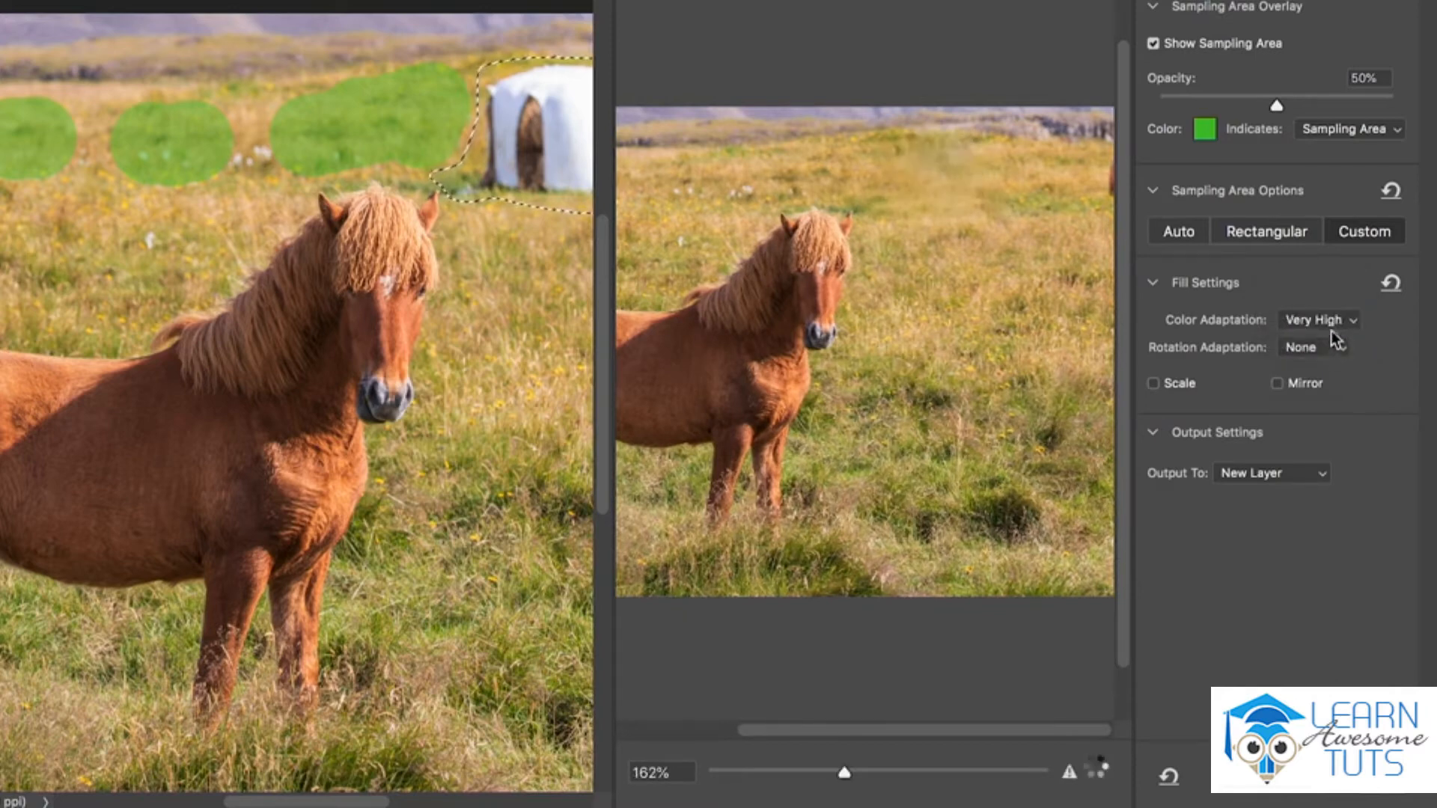
pyautogui.click(1328, 323)
pyautogui.click(1321, 283)
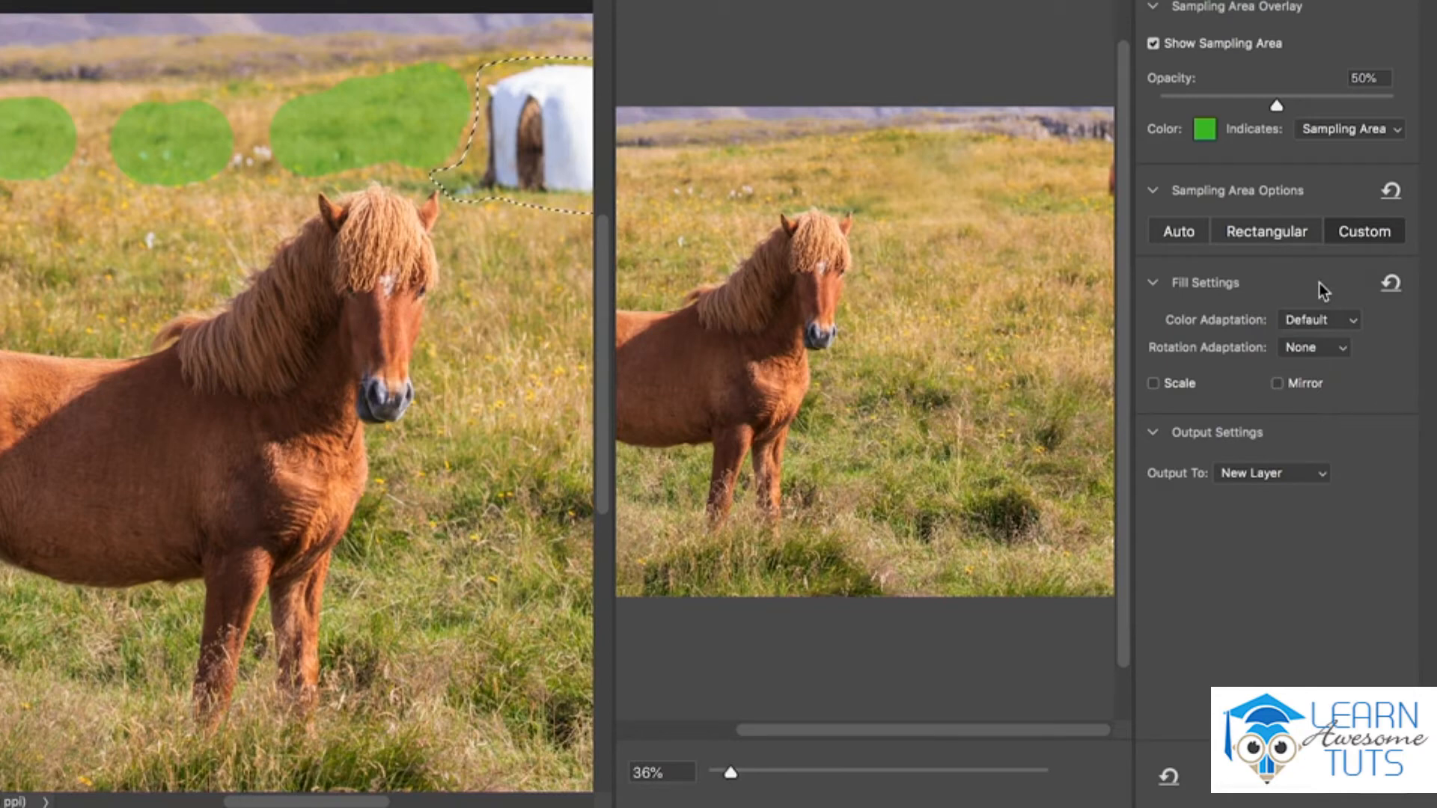
# - Set the fill's rotation adaptation to Medium and enable Scale
pyautogui.click(1343, 346)
pyautogui.click(1340, 380)
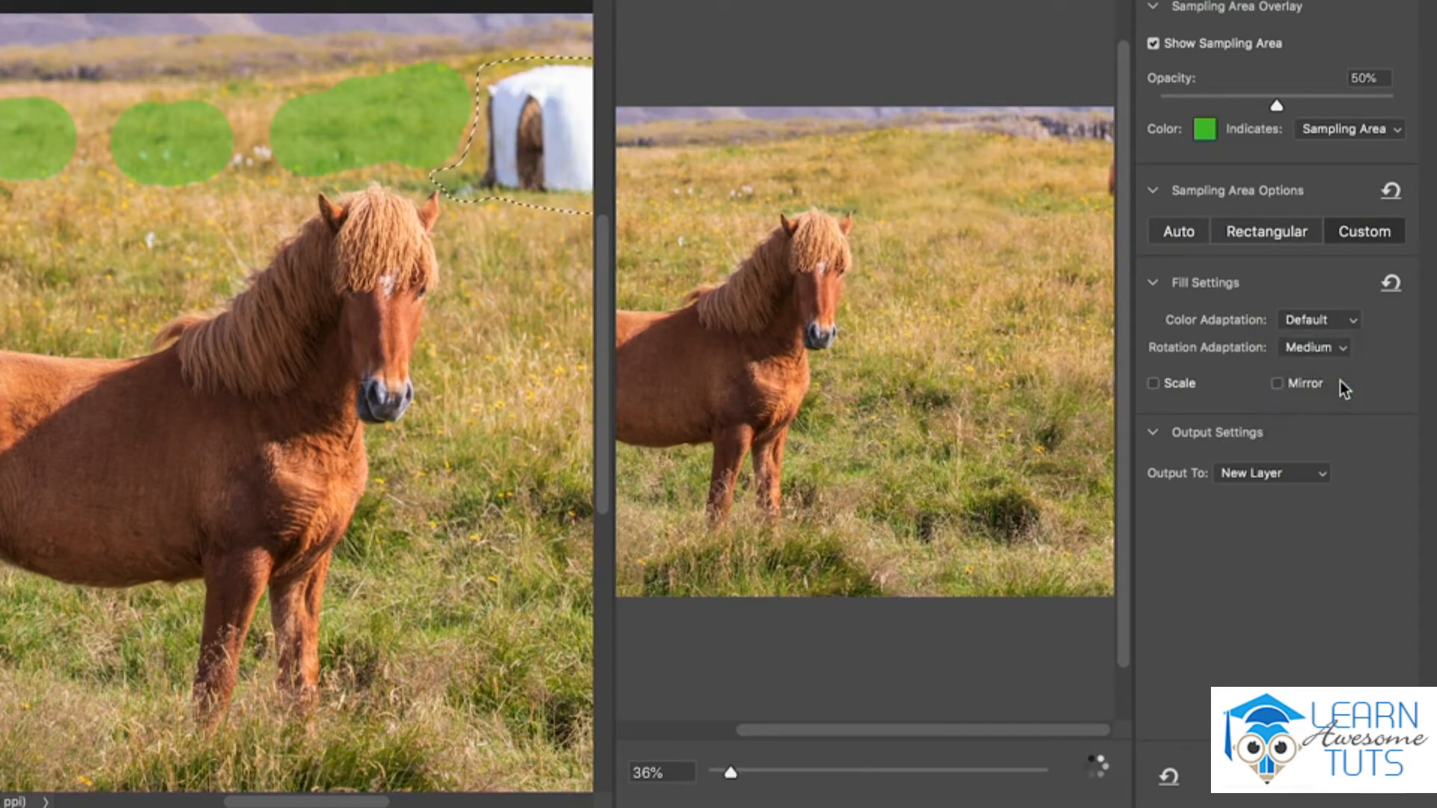
pyautogui.click(1153, 383)
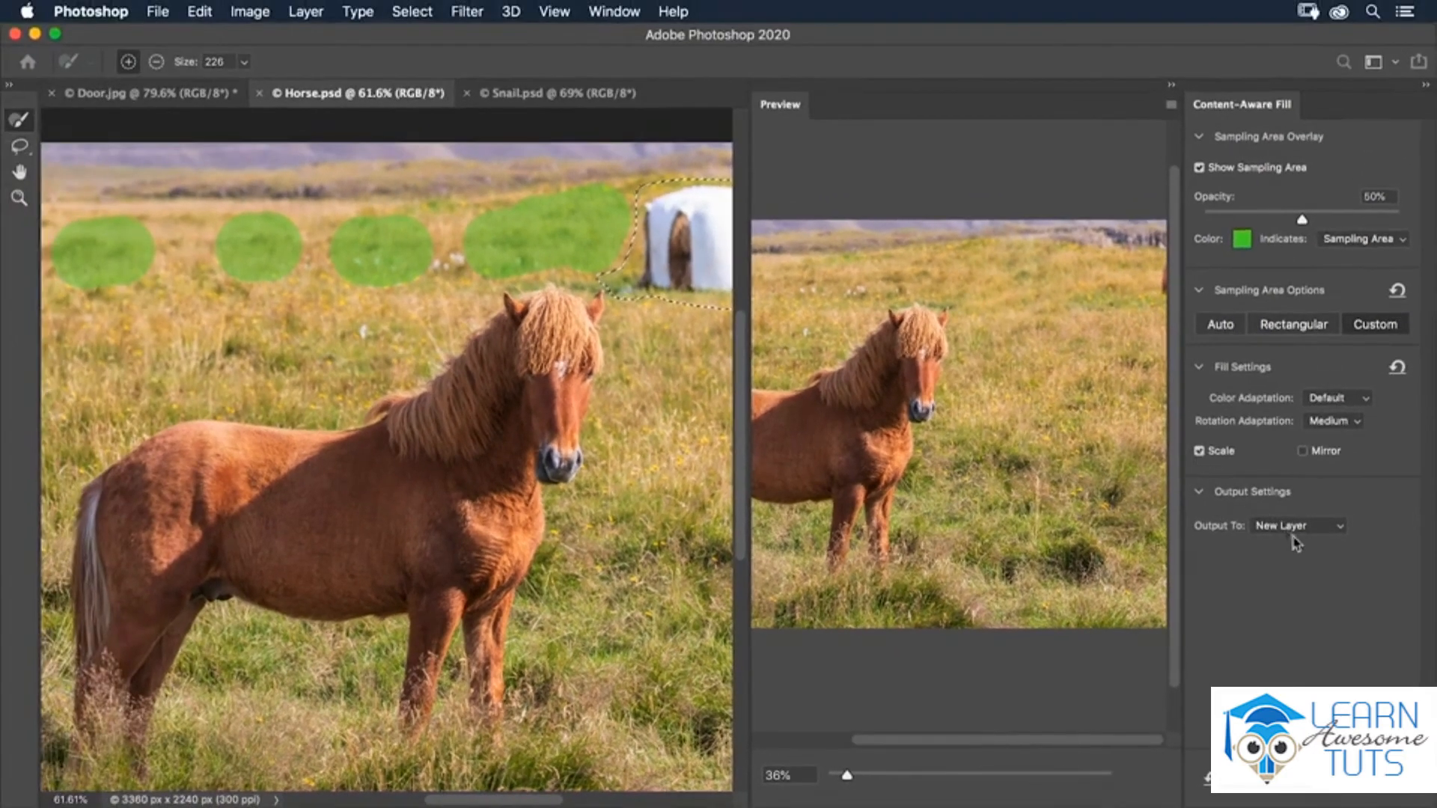
# - Keep New Layer as the output, apply the Content-Aware Fill, and clear the selection
pyautogui.click(1344, 530)
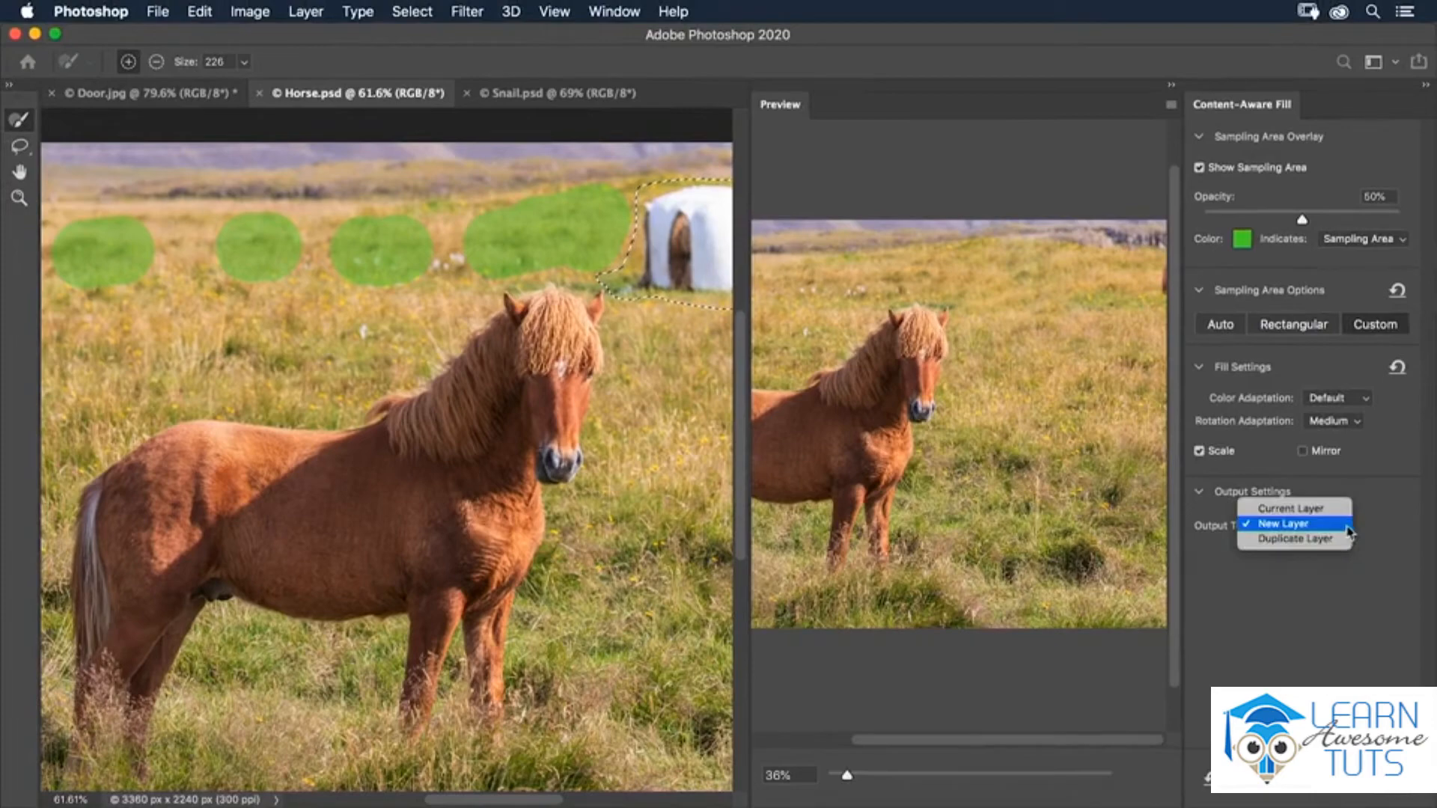
pyautogui.click(1385, 530)
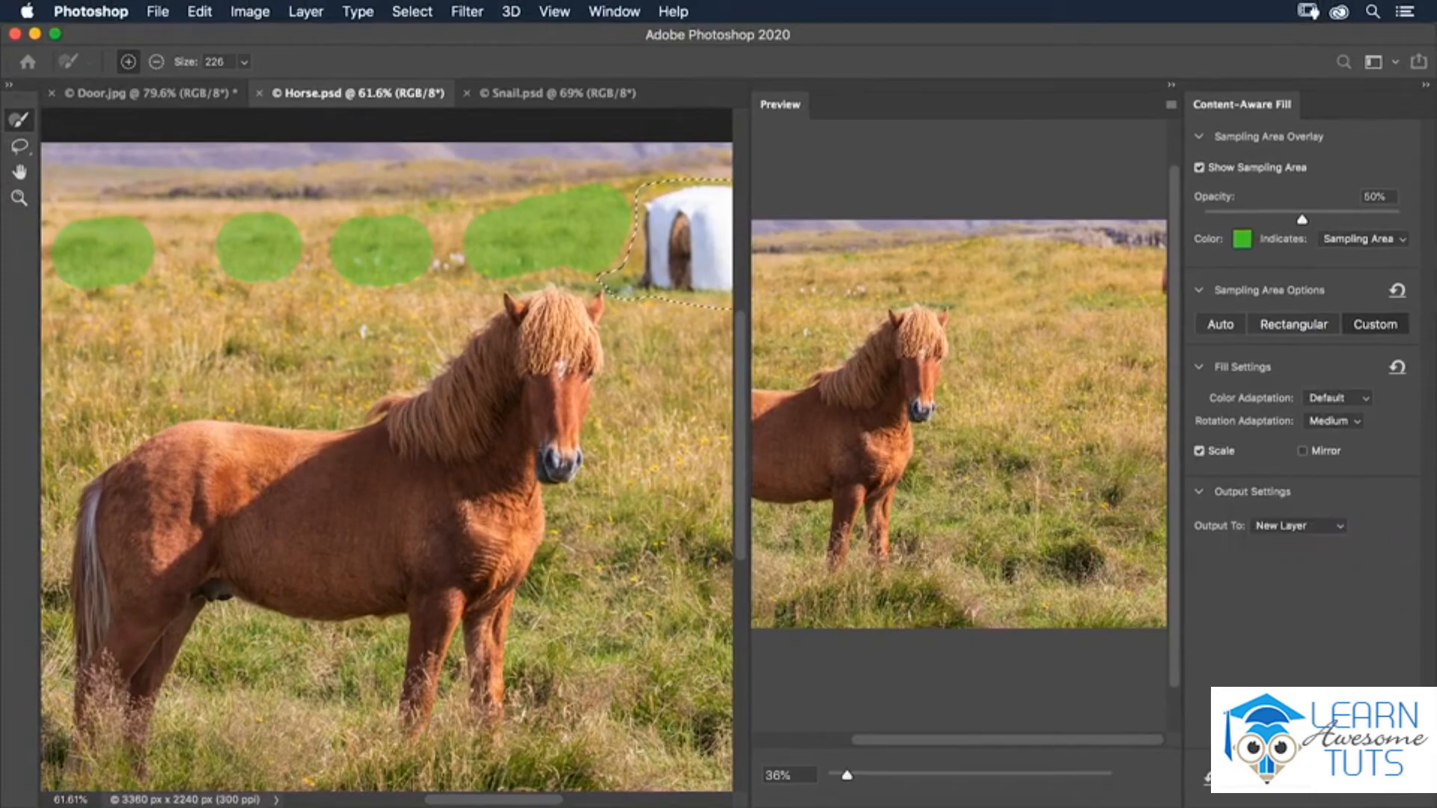
pyautogui.click(1385, 779)
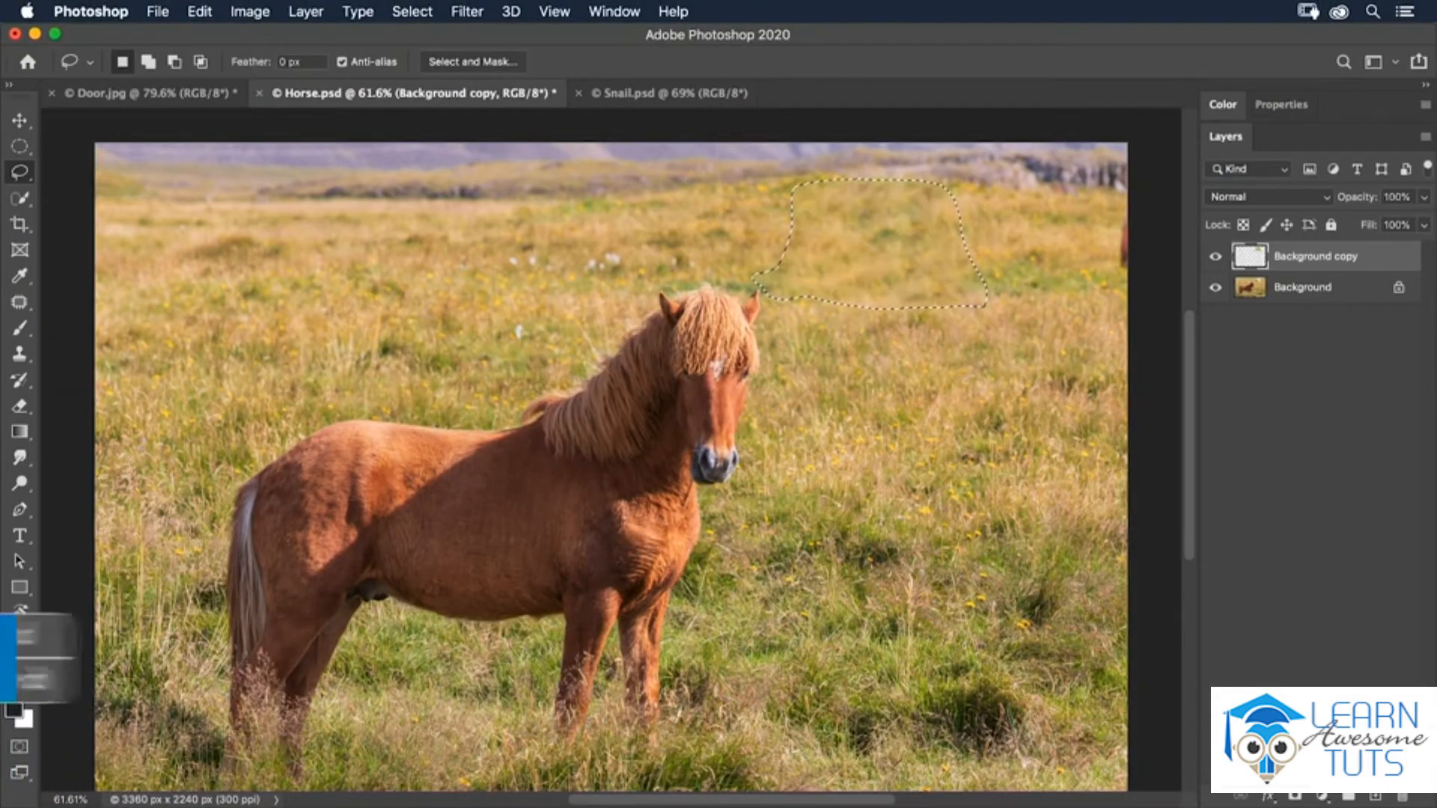
pyautogui.press('super+d')
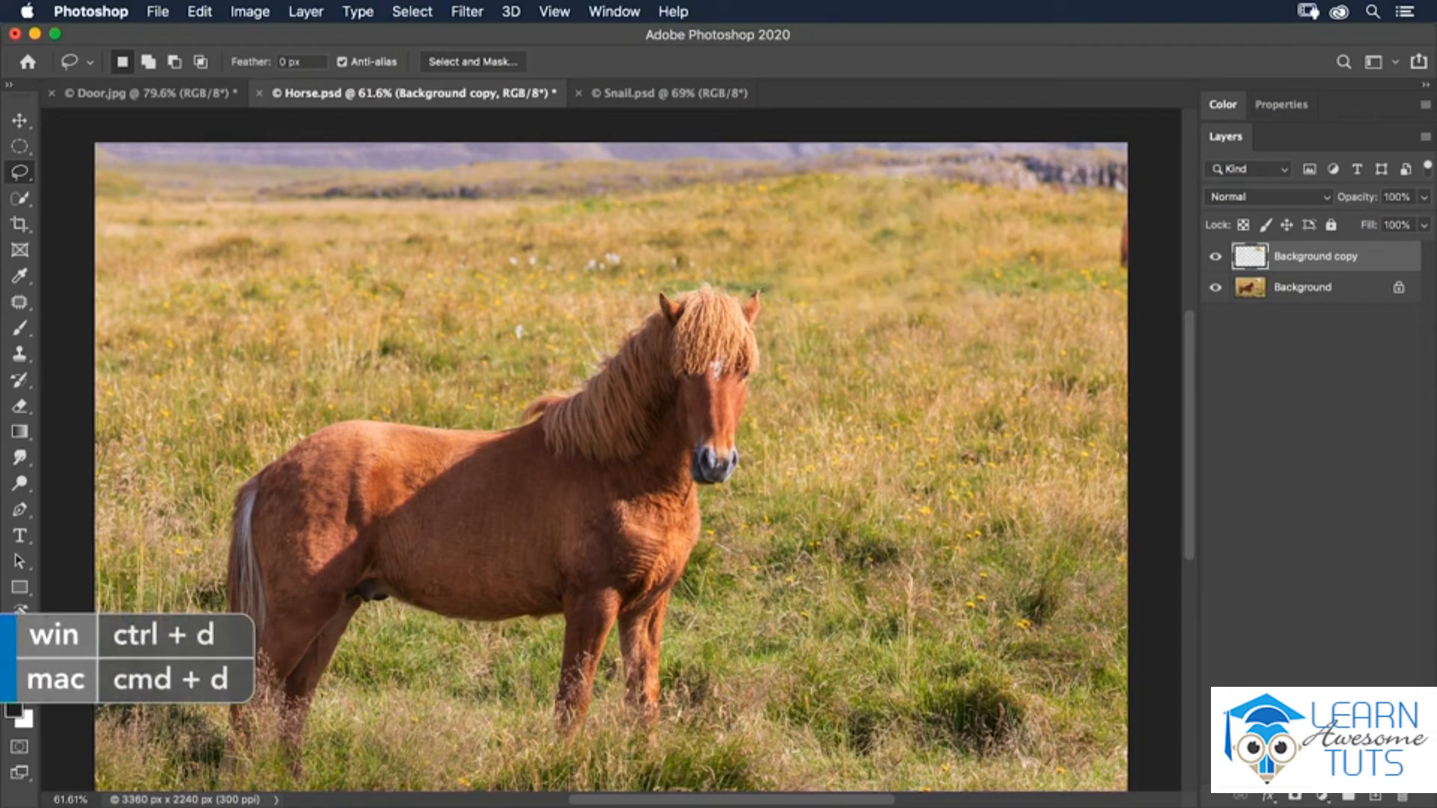
# - Retouch the filled grass on the new layer with the Spot Healing Brush, and hide that layer to compare with the original
pyautogui.press('j')
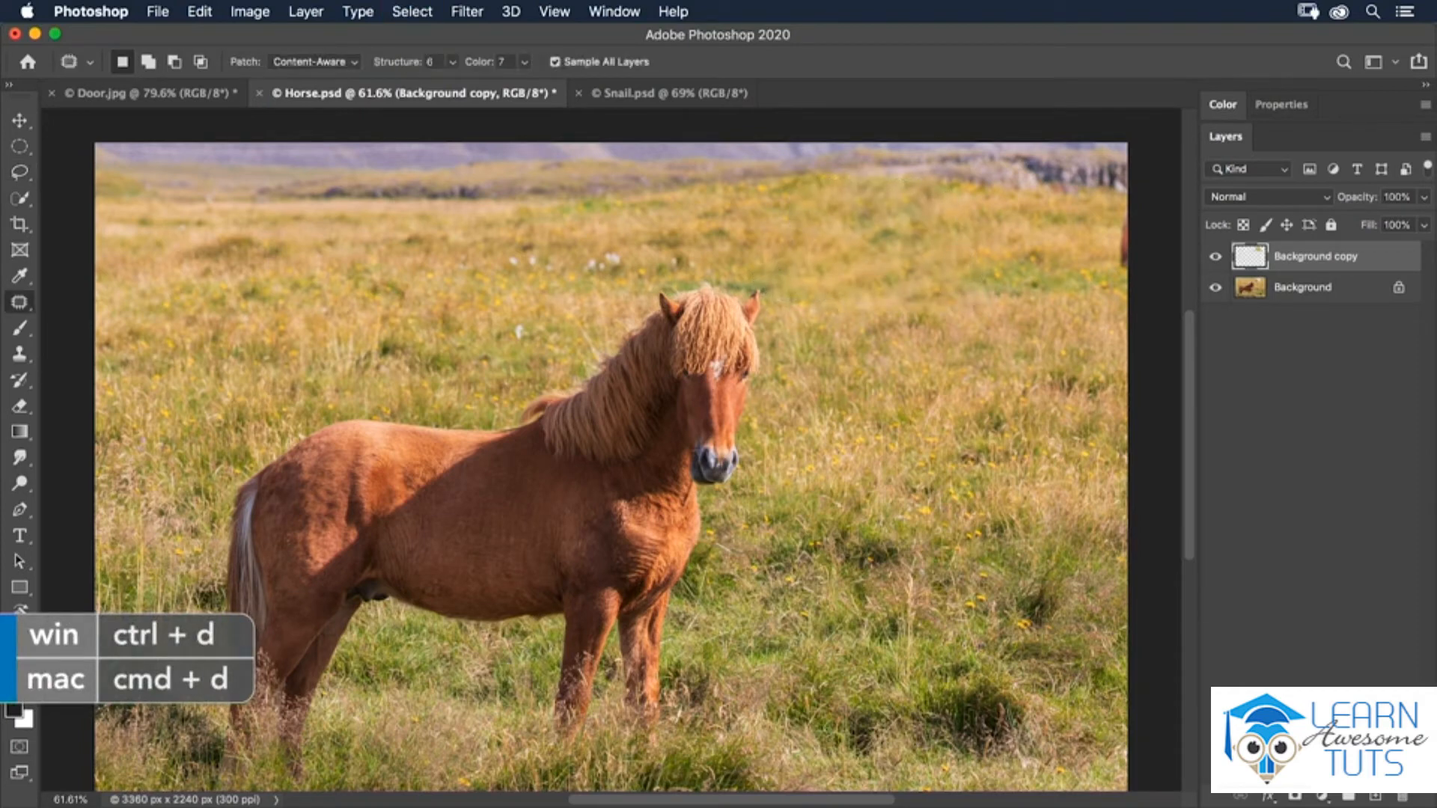
pyautogui.rightClick(20, 303)
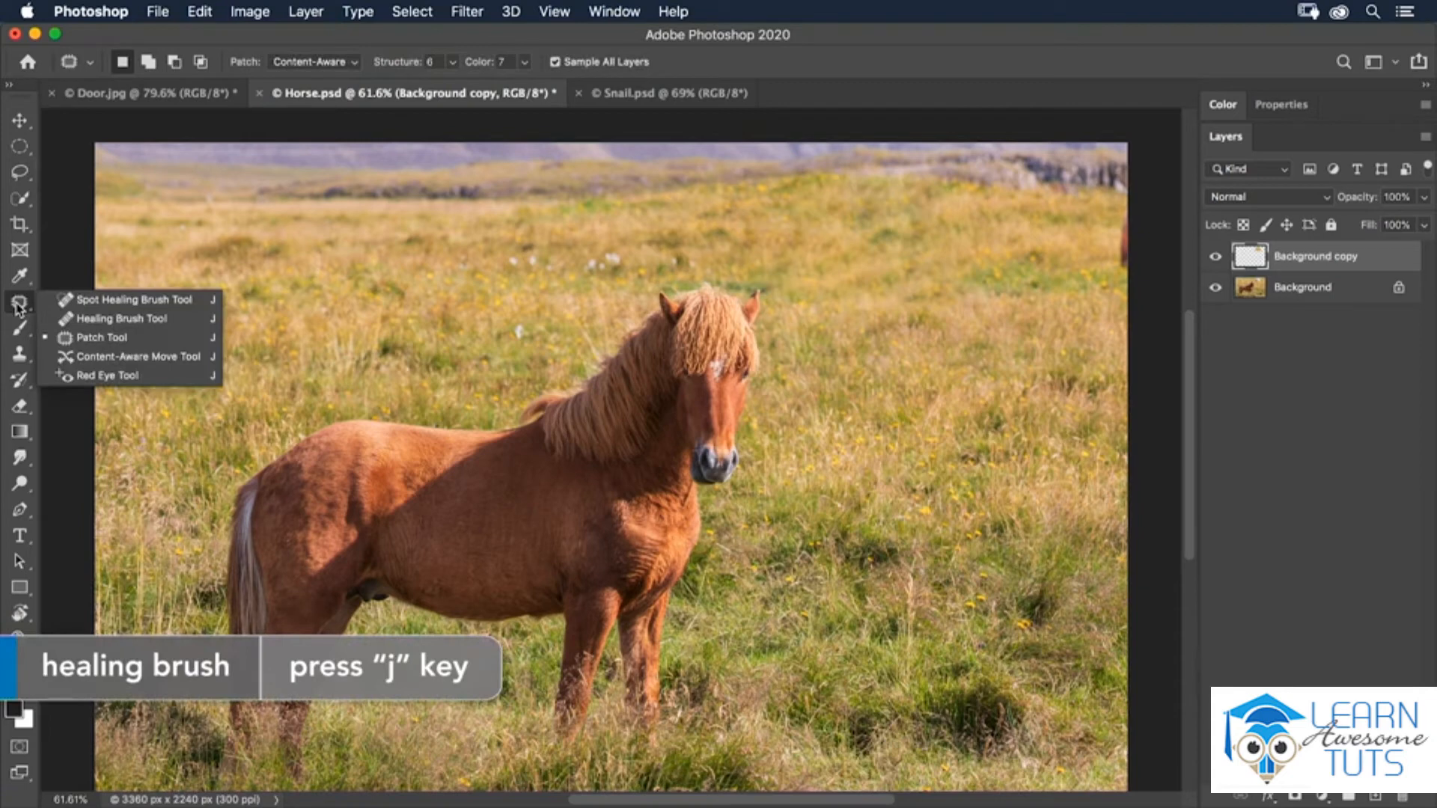
pyautogui.click(111, 300)
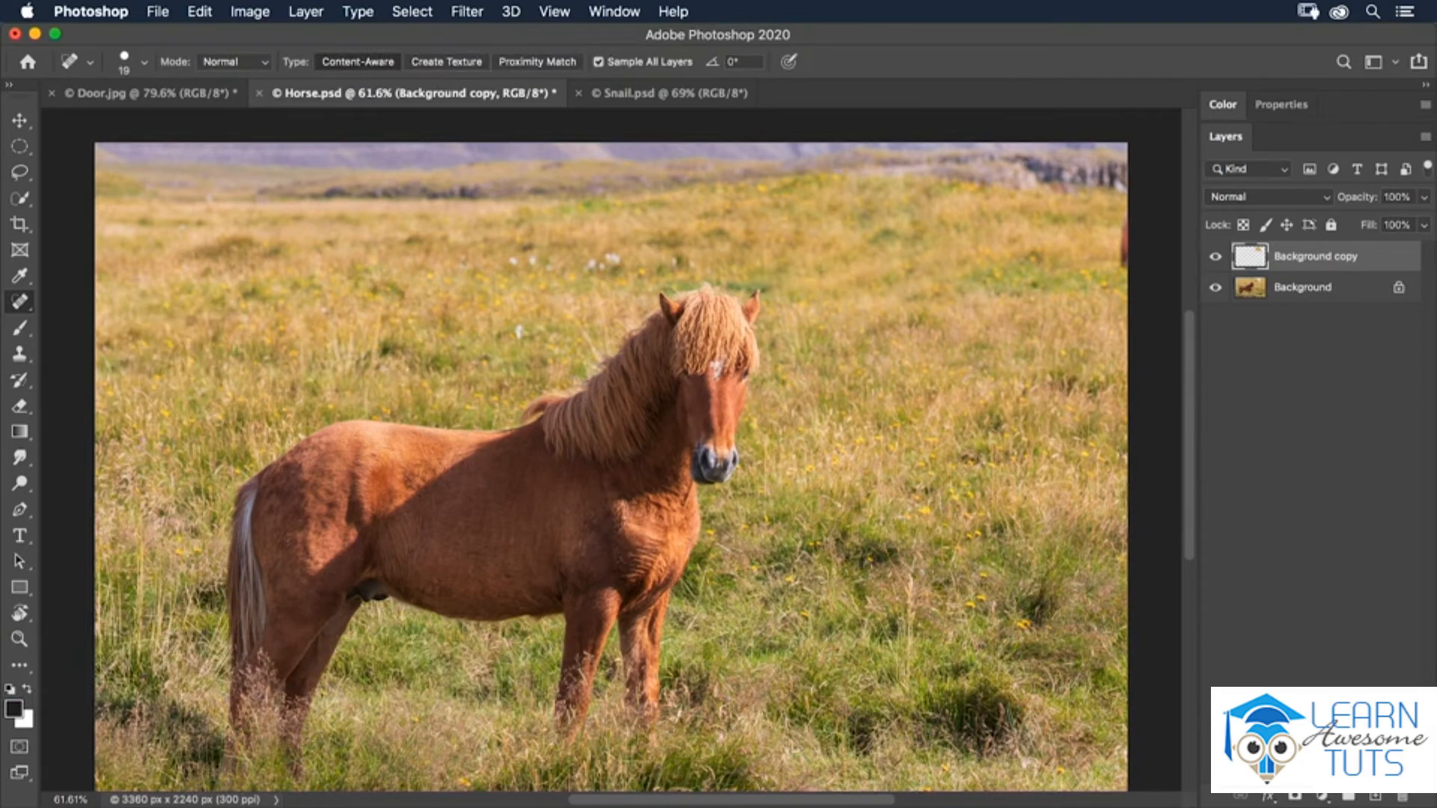
pyautogui.moveTo(886, 269)
pyautogui.mouseDown()
pyautogui.moveTo(842, 280)
pyautogui.moveTo(897, 269)
pyautogui.moveTo(867, 276)
pyautogui.moveTo(838, 257)
pyautogui.moveTo(828, 265)
pyautogui.moveTo(859, 272)
pyautogui.moveTo(824, 286)
pyautogui.mouseUp()
pyautogui.click(1215, 260)
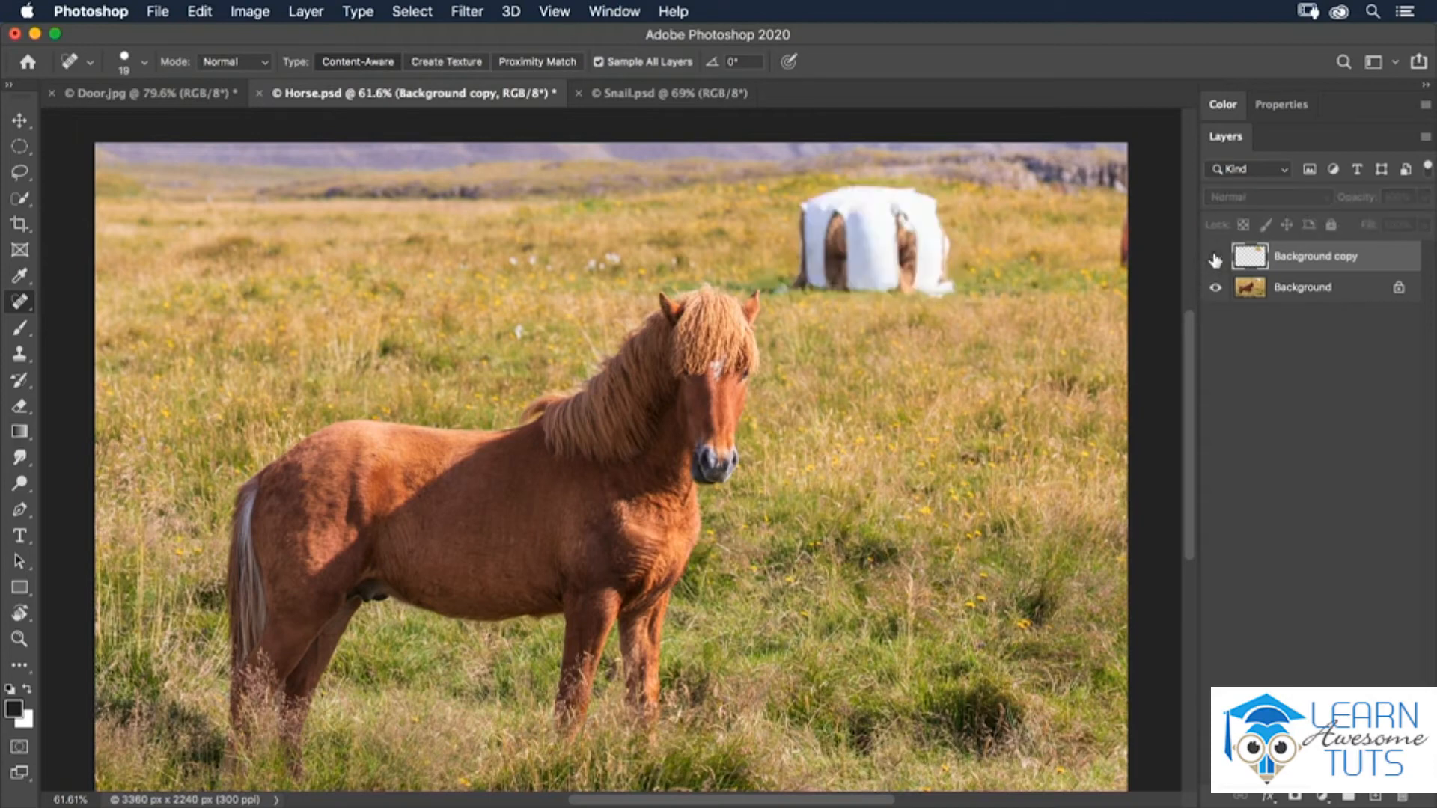
# - Toggle the retouched grass layer's visibility to compare it with the original horse photo, leaving the layer shown
pyautogui.click(1215, 260)
pyautogui.click(1215, 259)
pyautogui.click(1216, 260)
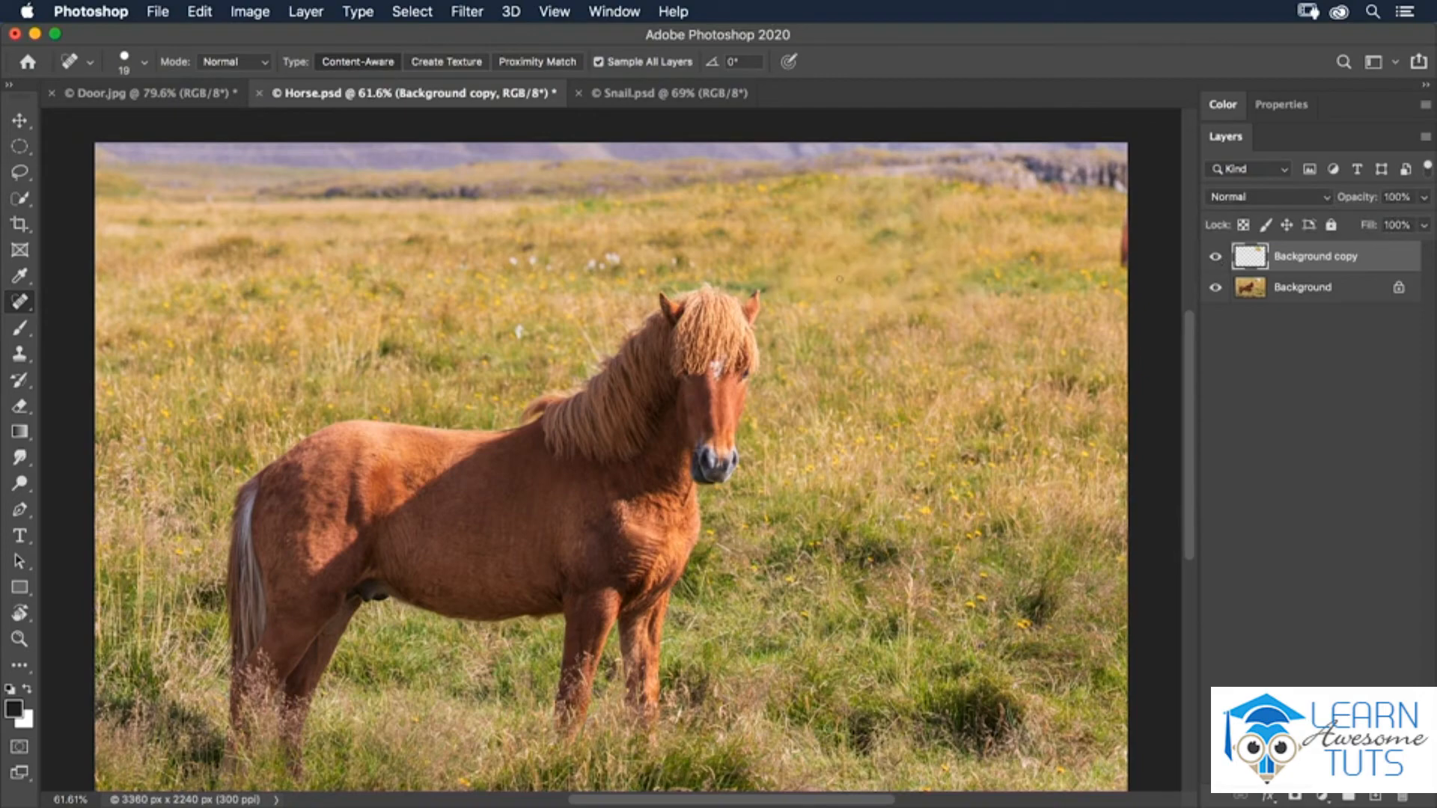
# - Switch to Snail.psd and outline the scratched patch across the shell's stripes with the Lasso tool
pyautogui.click(645, 106)
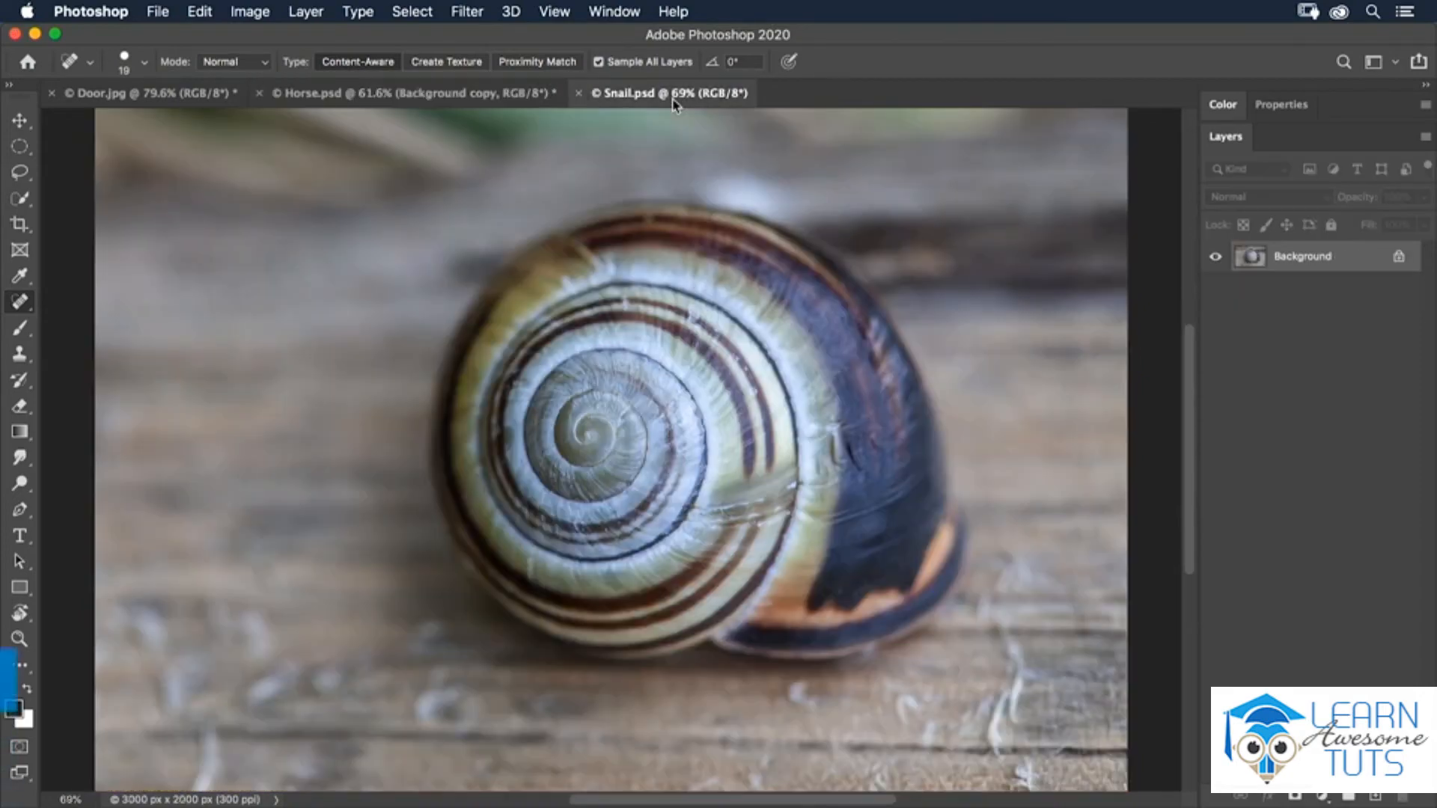
pyautogui.click(14, 175)
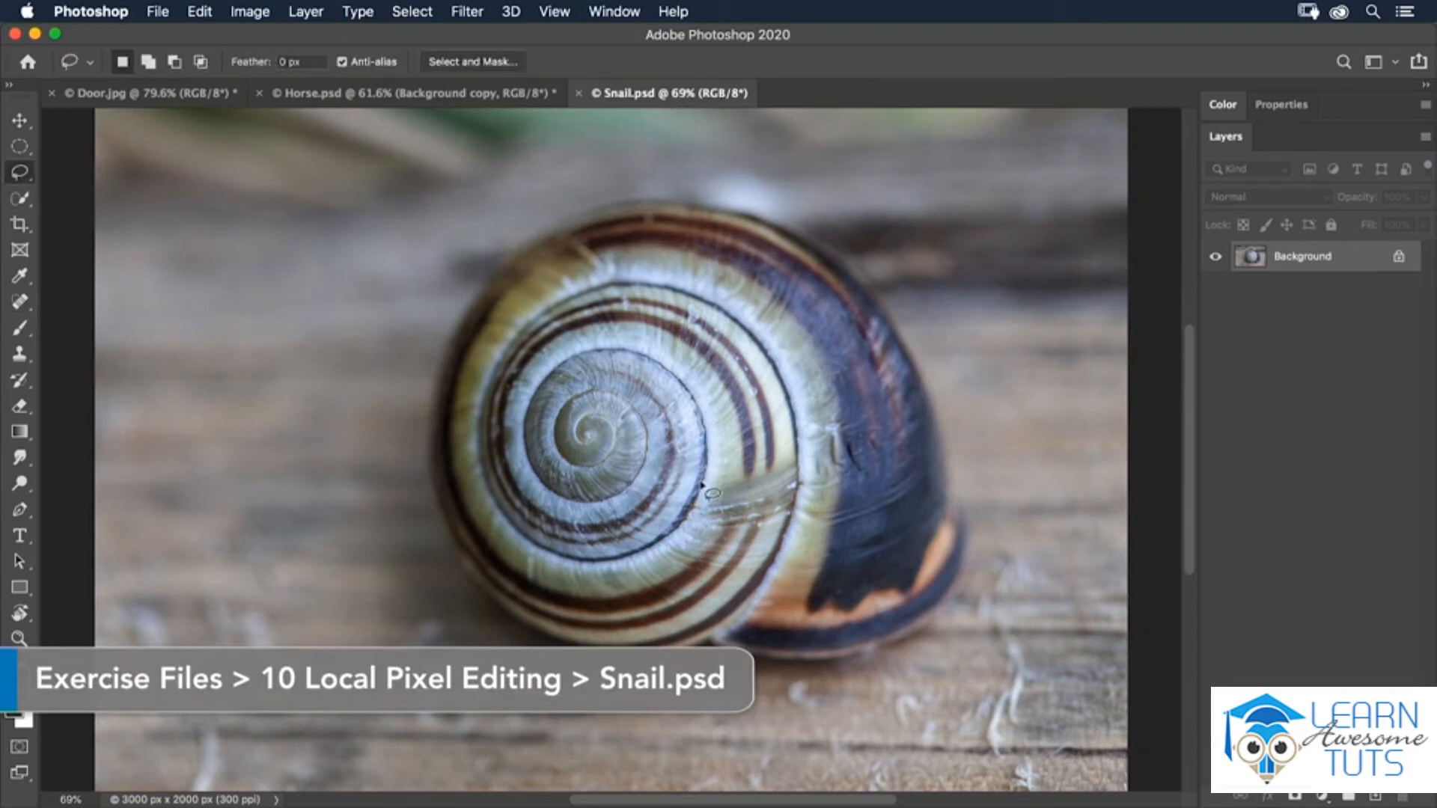
pyautogui.moveTo(709, 488)
pyautogui.mouseDown()
pyautogui.moveTo(800, 463)
pyautogui.moveTo(791, 515)
pyautogui.moveTo(717, 532)
pyautogui.moveTo(706, 488)
pyautogui.mouseUp()
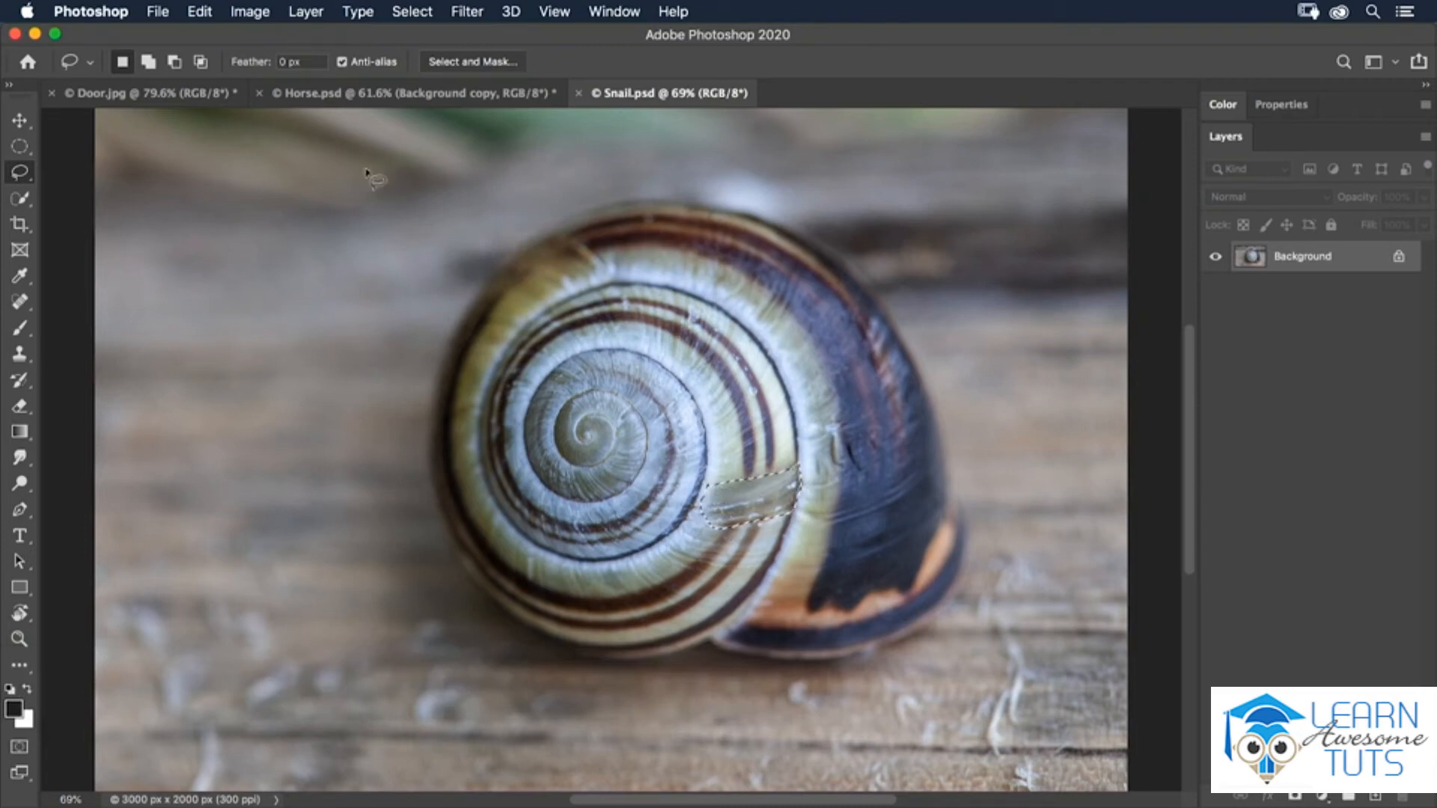
# - Open Content-Aware Fill for the selected scratch on the shell and set the sampling area to Auto
pyautogui.click(200, 13)
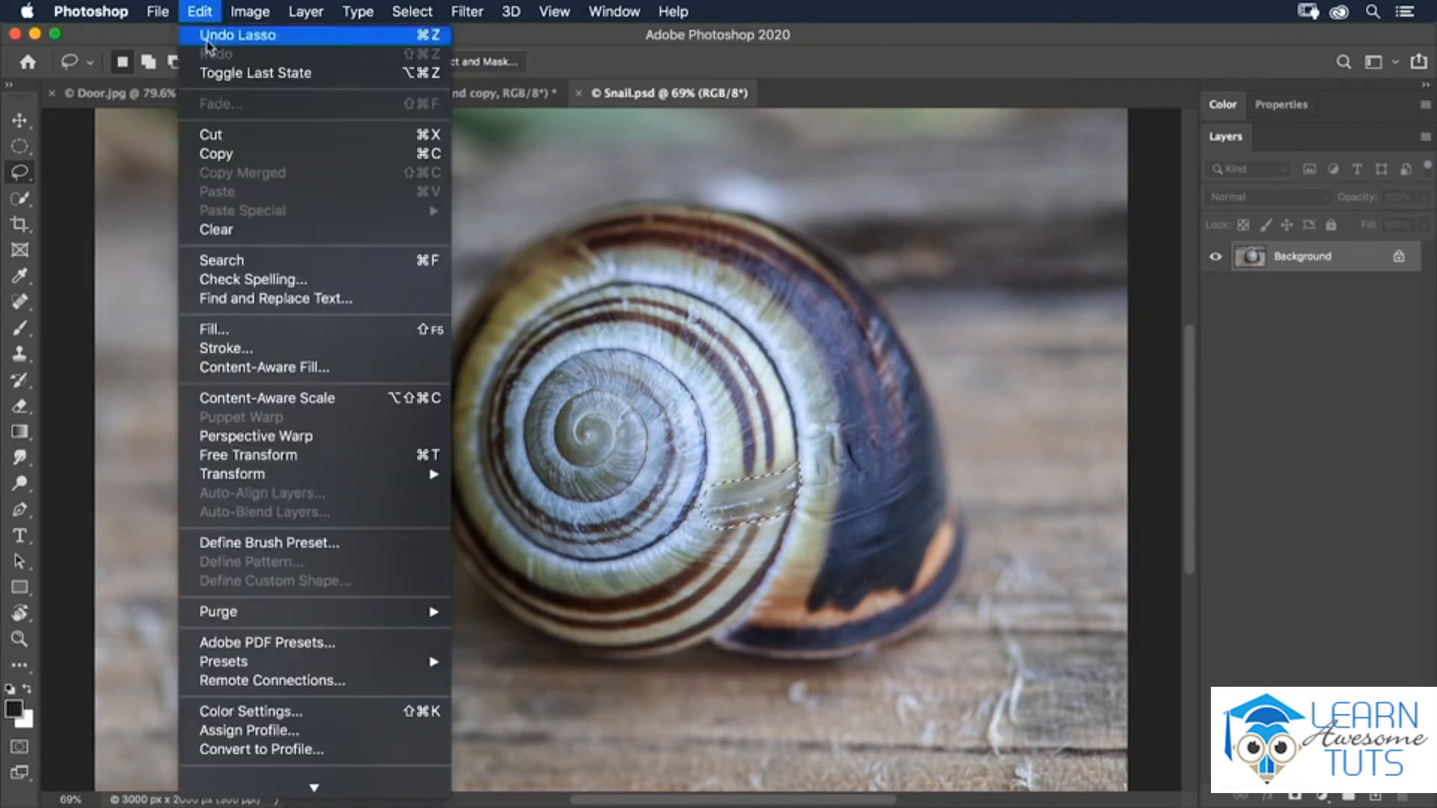
pyautogui.click(277, 372)
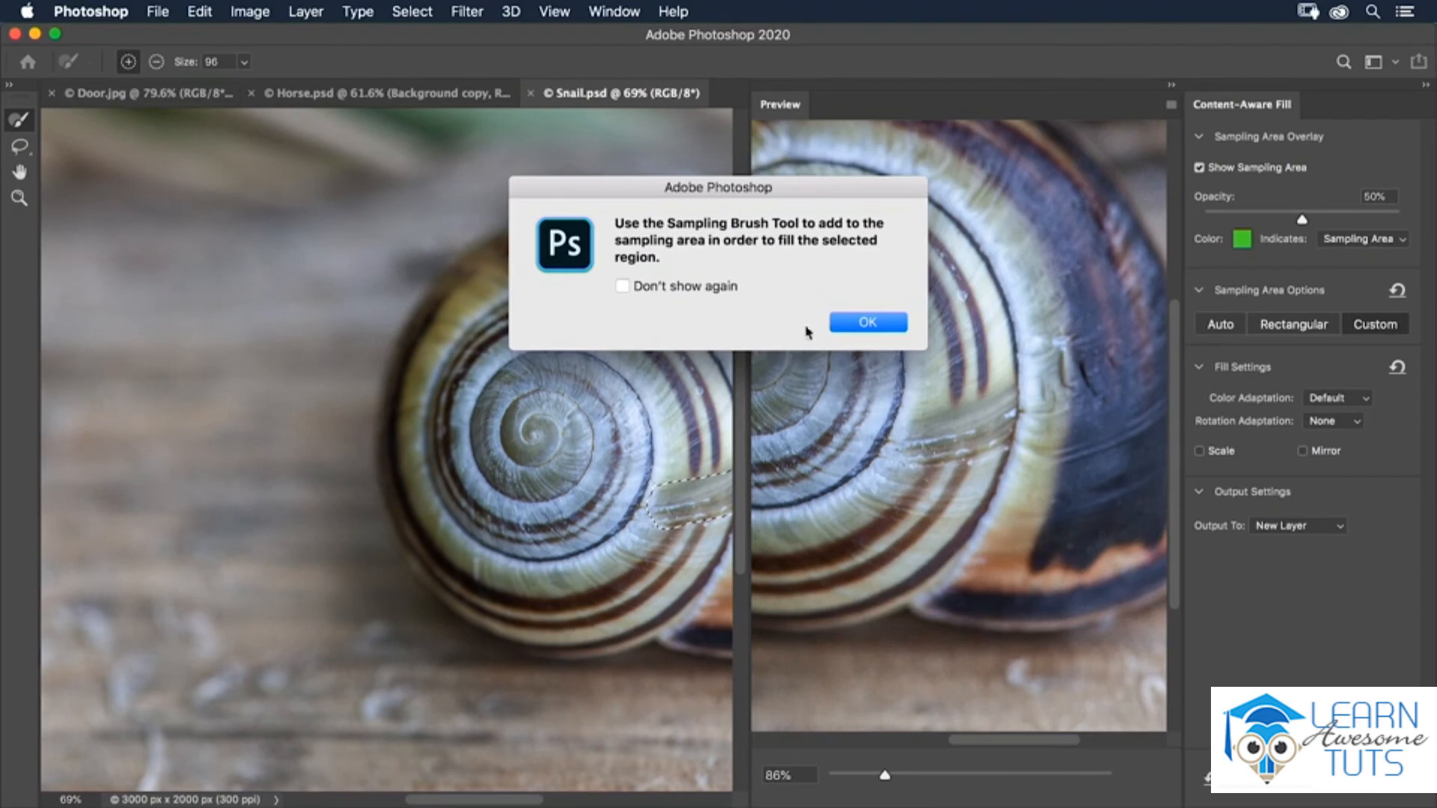
pyautogui.click(866, 322)
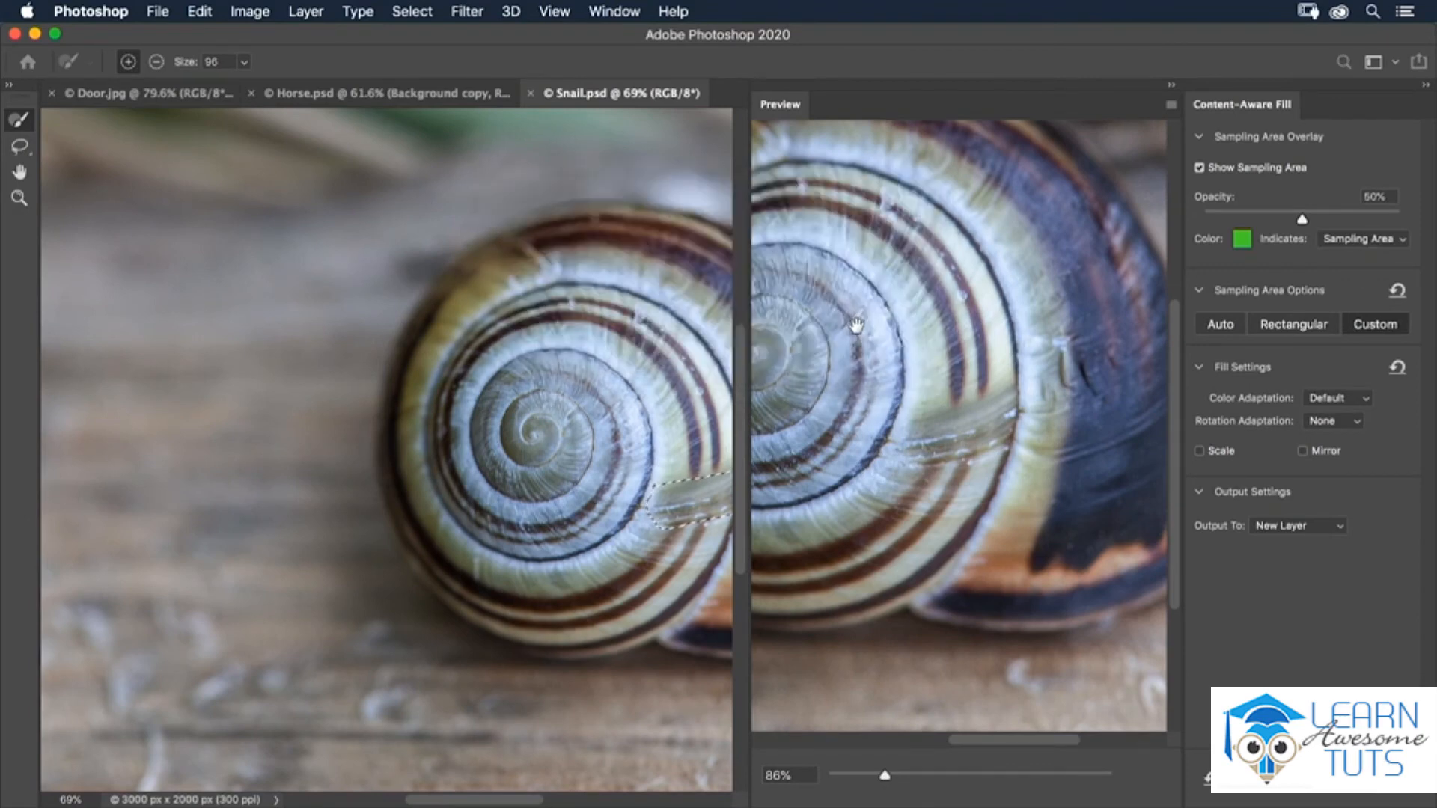
pyautogui.moveTo(561, 471); pyautogui.dragTo(303, 470)
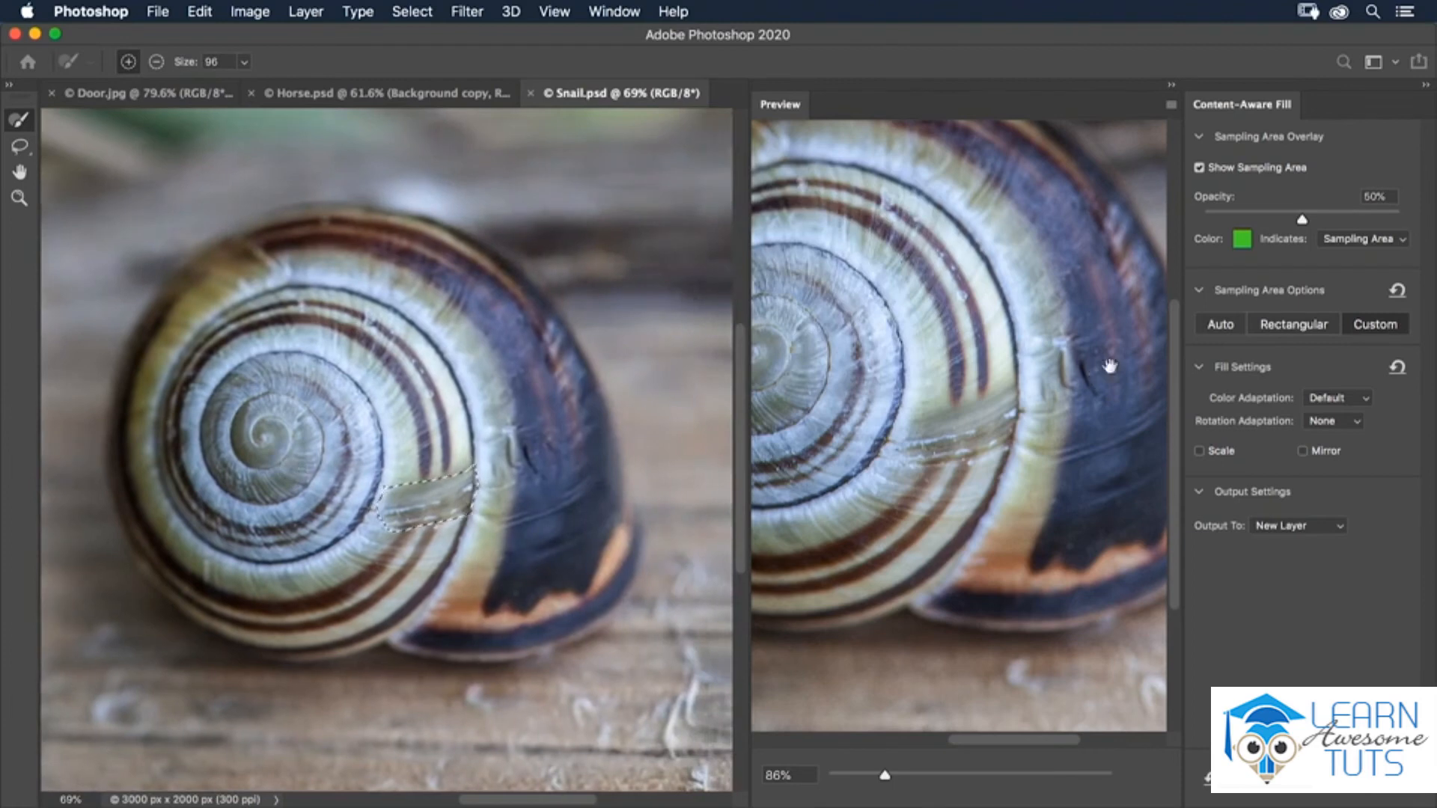
pyautogui.click(1222, 326)
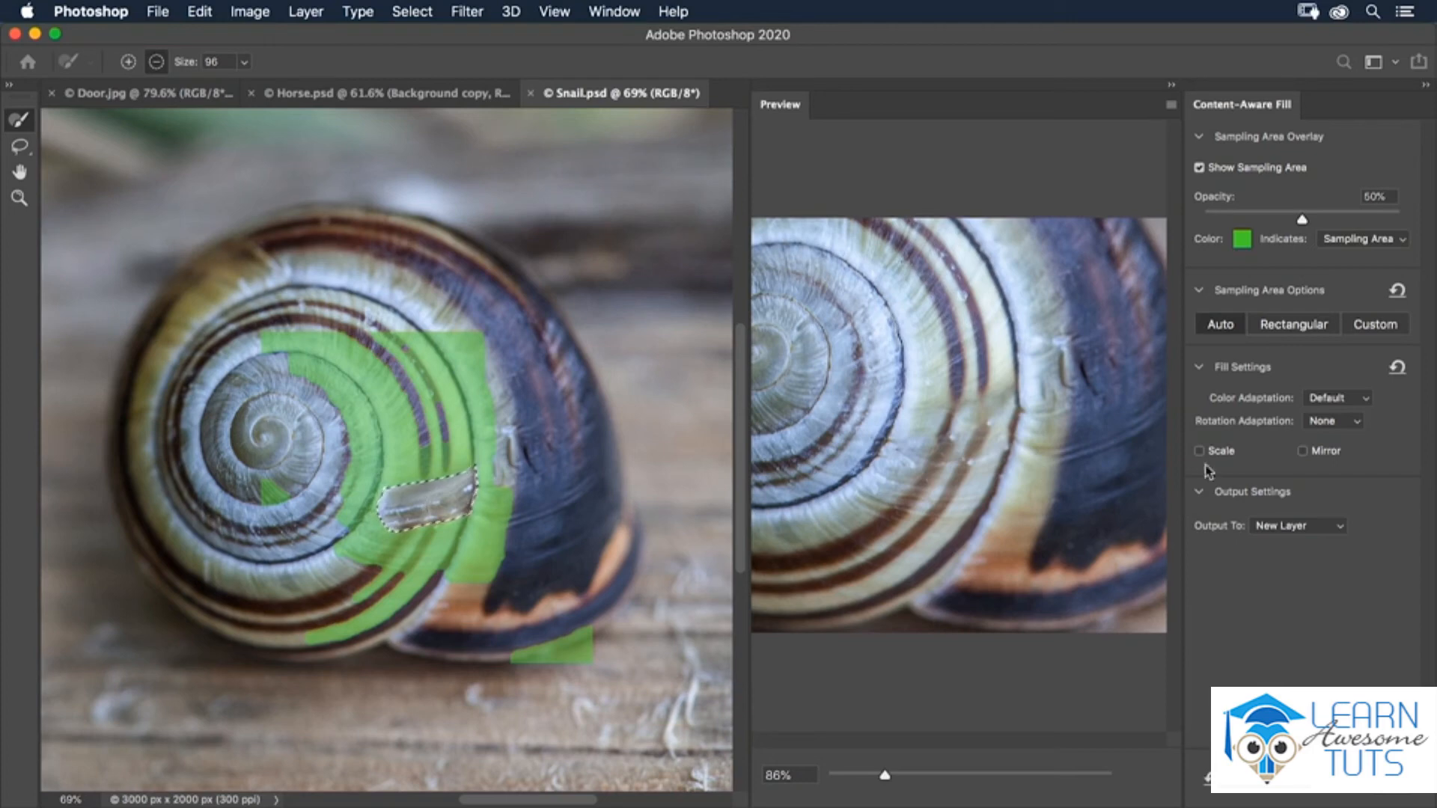
# - Set the fill's rotation adaptation to Medium and enable Scale, proceeding despite Auto sampling
pyautogui.click(1343, 423)
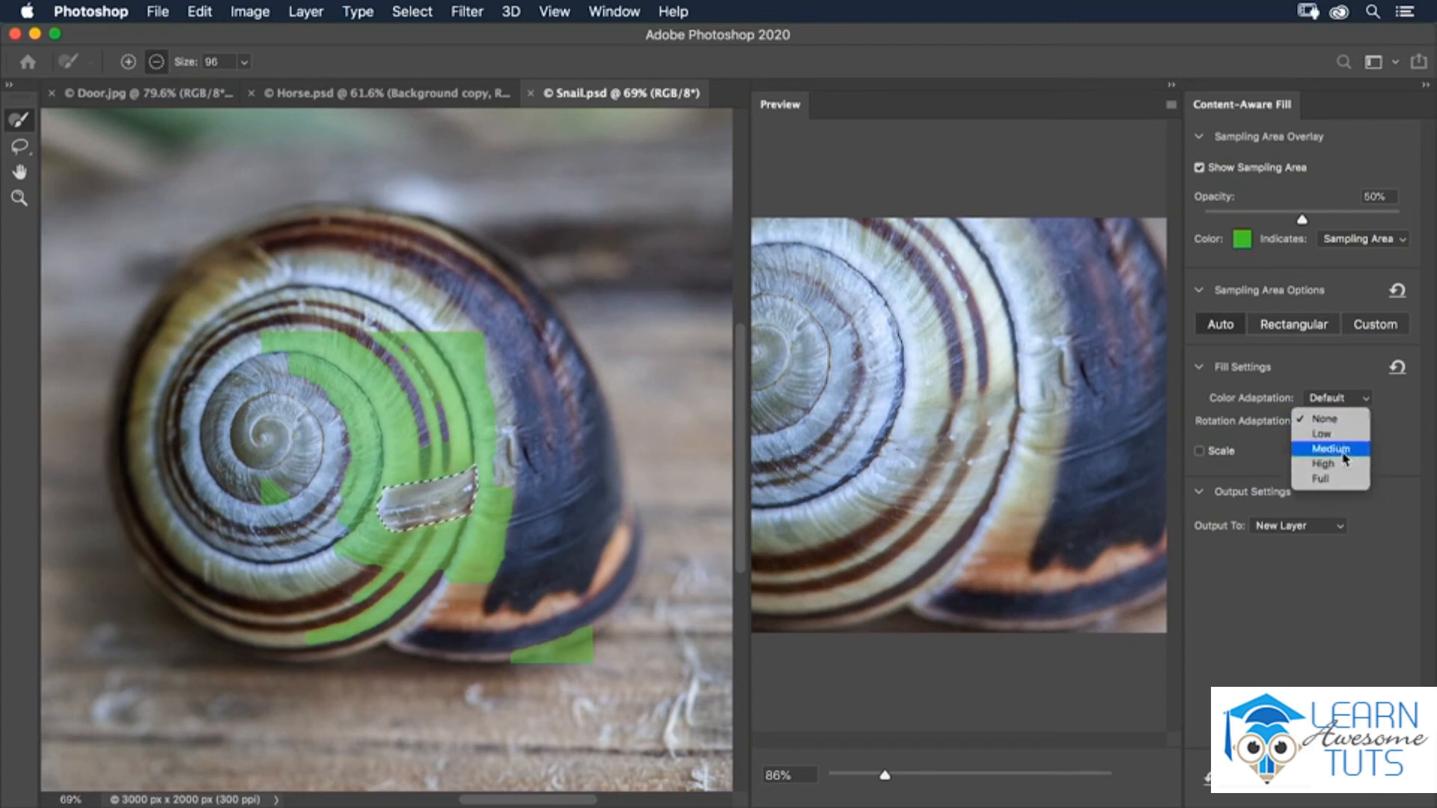
pyautogui.click(1343, 449)
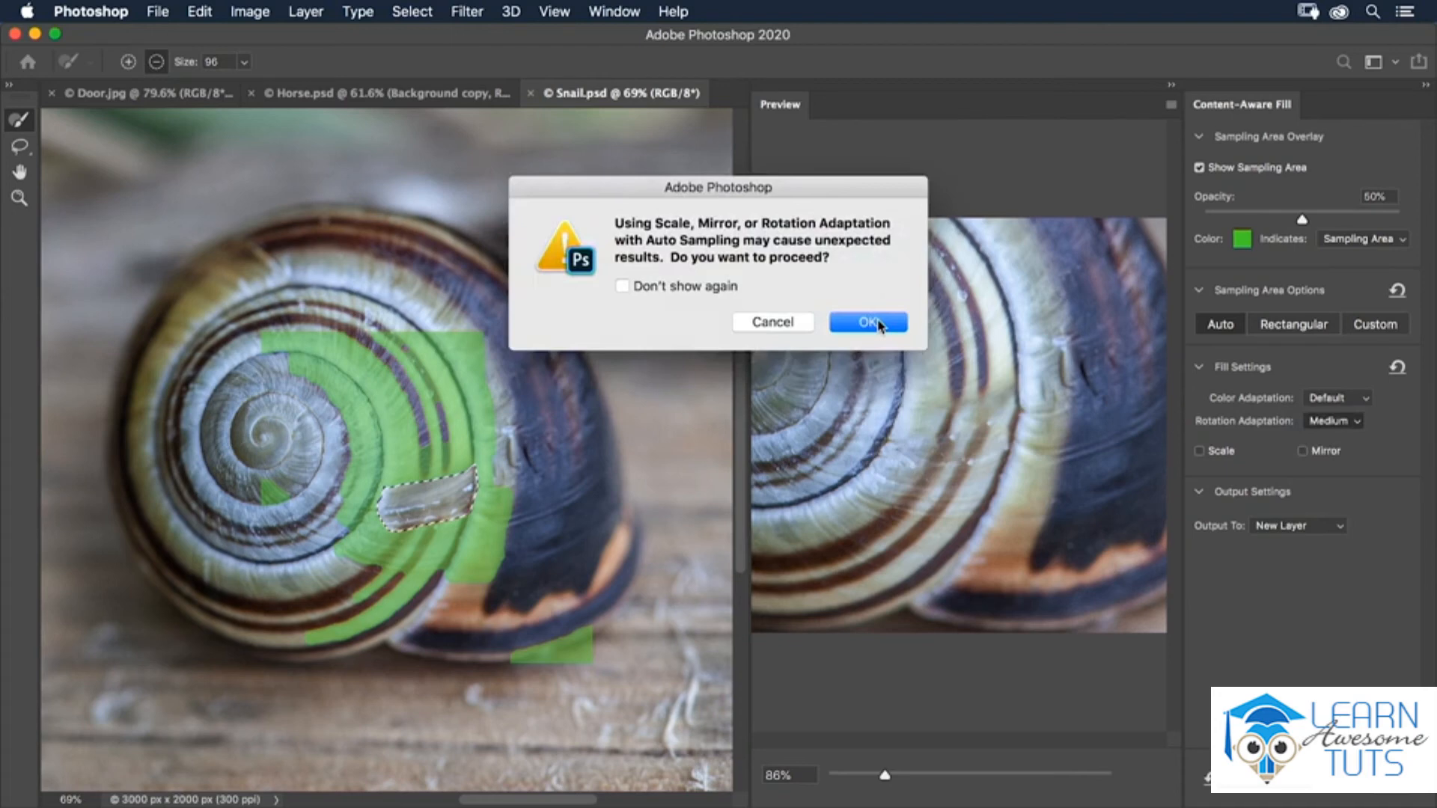
pyautogui.click(868, 322)
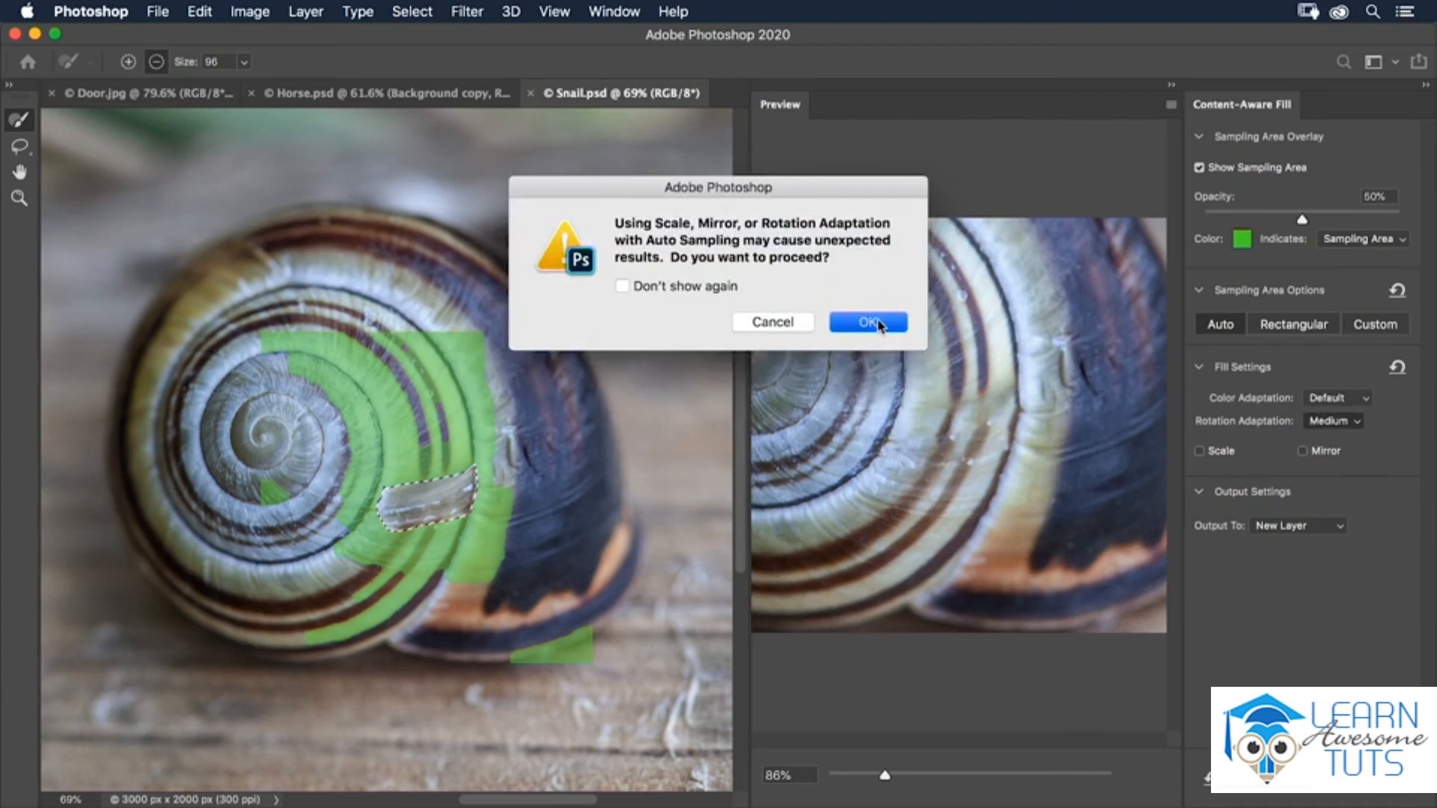
pyautogui.click(1200, 451)
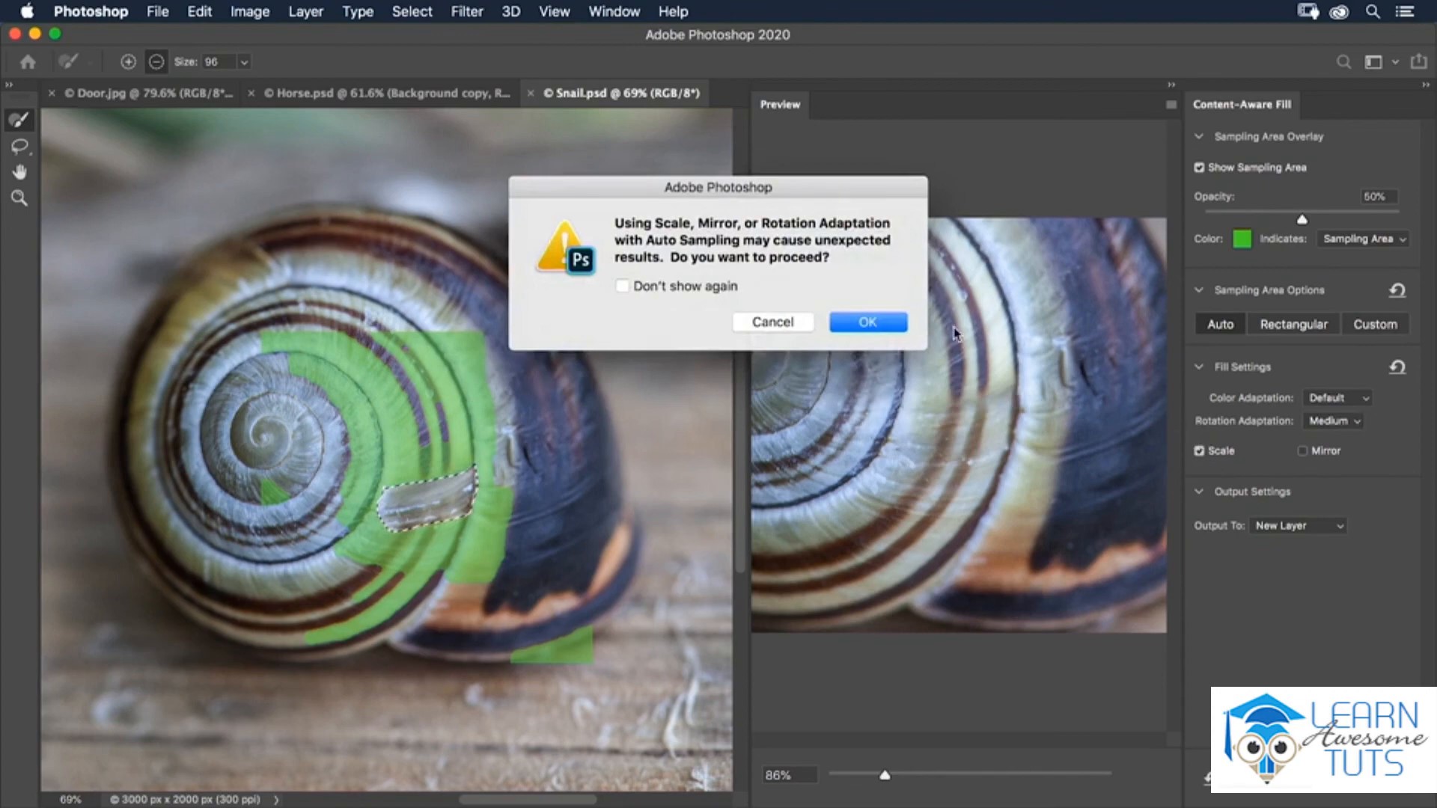
pyautogui.click(886, 324)
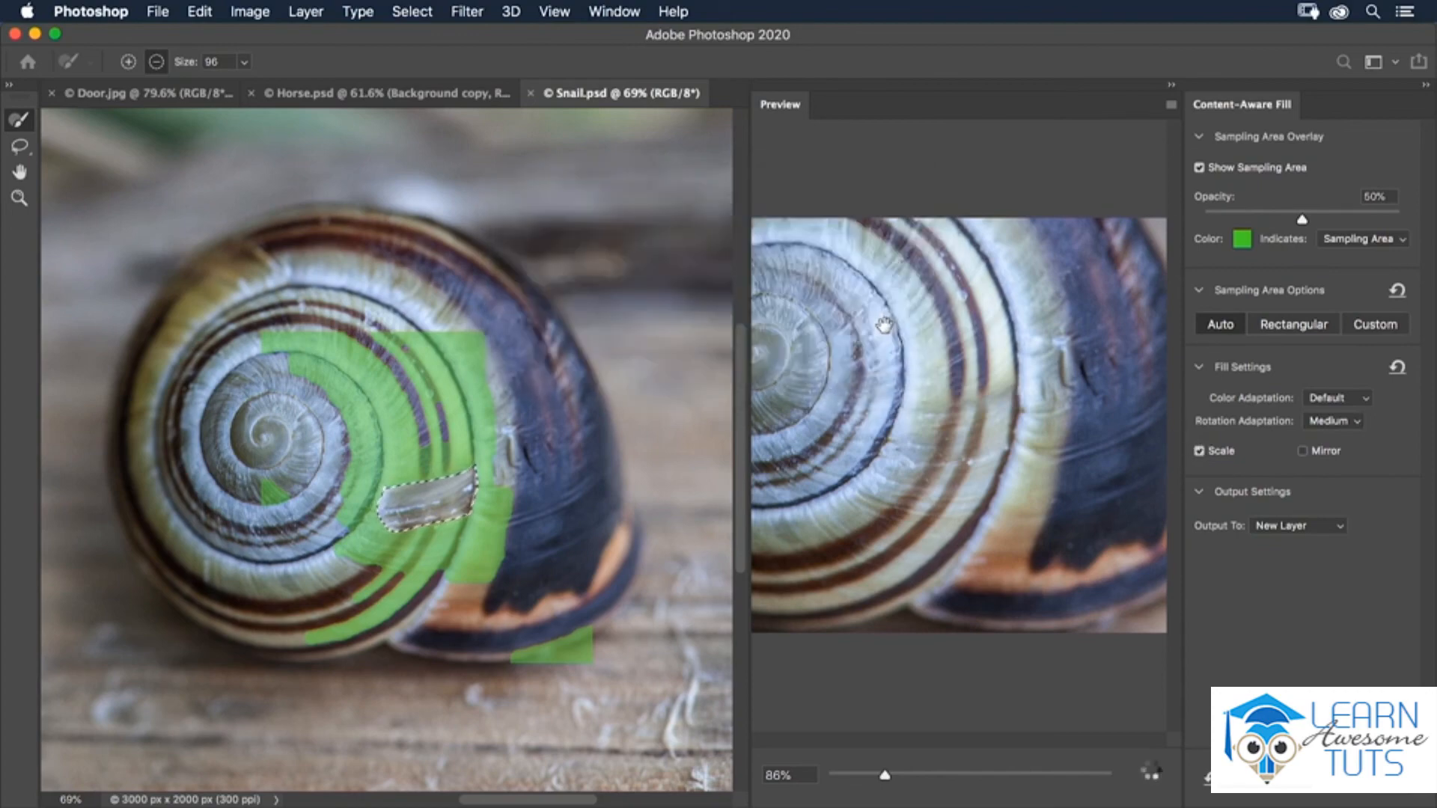
# - Switch to Custom sampling, paint over nearly the whole shell with a size 470 sampling brush, and apply the fill to a new layer
pyautogui.click(1364, 328)
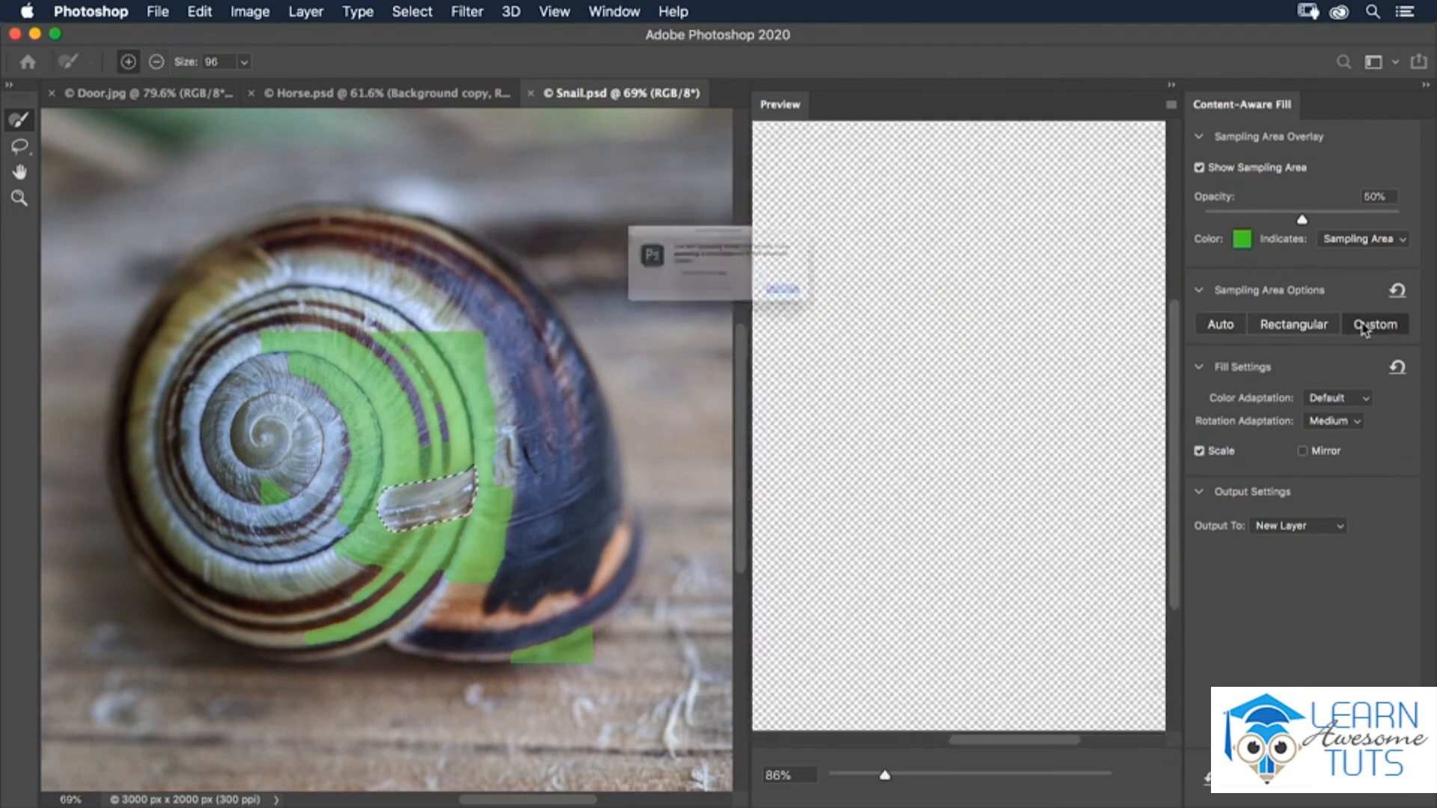
pyautogui.click(873, 323)
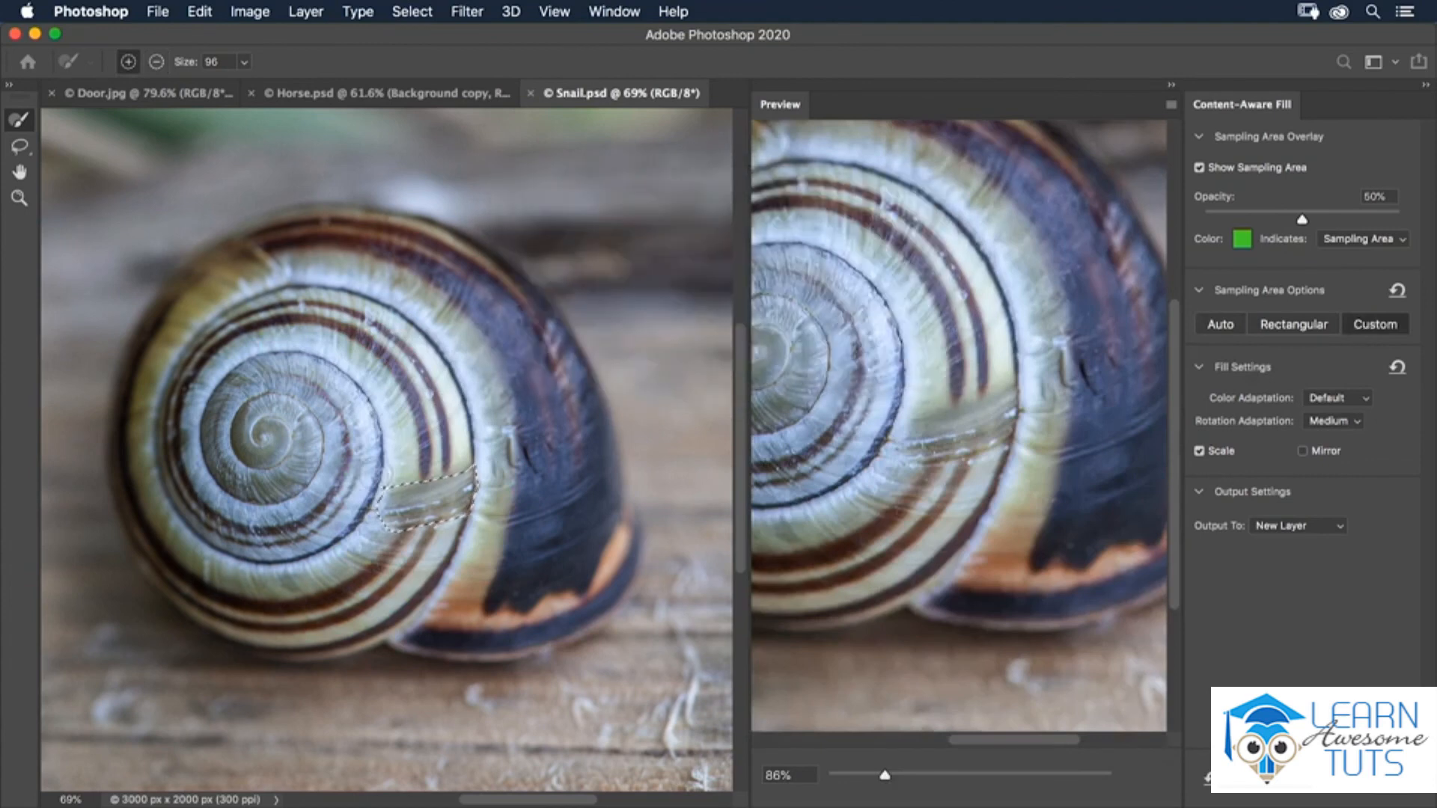
pyautogui.moveTo(350, 300)
pyautogui.mouseDown()
pyautogui.moveTo(259, 303)
pyautogui.moveTo(211, 364)
pyautogui.moveTo(200, 409)
pyautogui.moveTo(217, 535)
pyautogui.moveTo(360, 576)
pyautogui.moveTo(441, 576)
pyautogui.moveTo(509, 562)
pyautogui.moveTo(546, 517)
pyautogui.moveTo(554, 434)
pyautogui.moveTo(495, 299)
pyautogui.moveTo(352, 315)
pyautogui.moveTo(375, 411)
pyautogui.mouseUp()
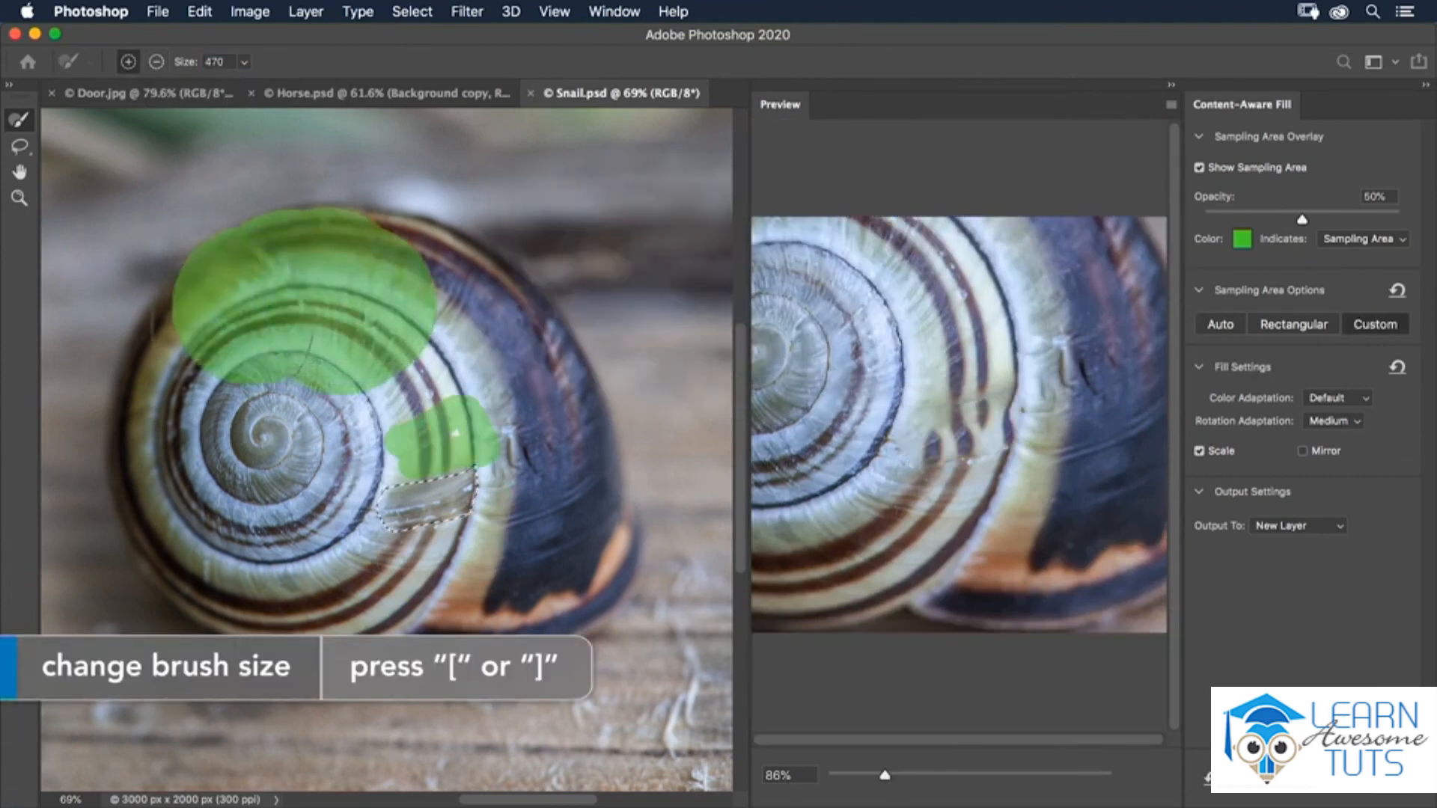
pyautogui.moveTo(453, 464)
pyautogui.mouseDown()
pyautogui.moveTo(425, 425)
pyautogui.moveTo(330, 513)
pyautogui.mouseUp()
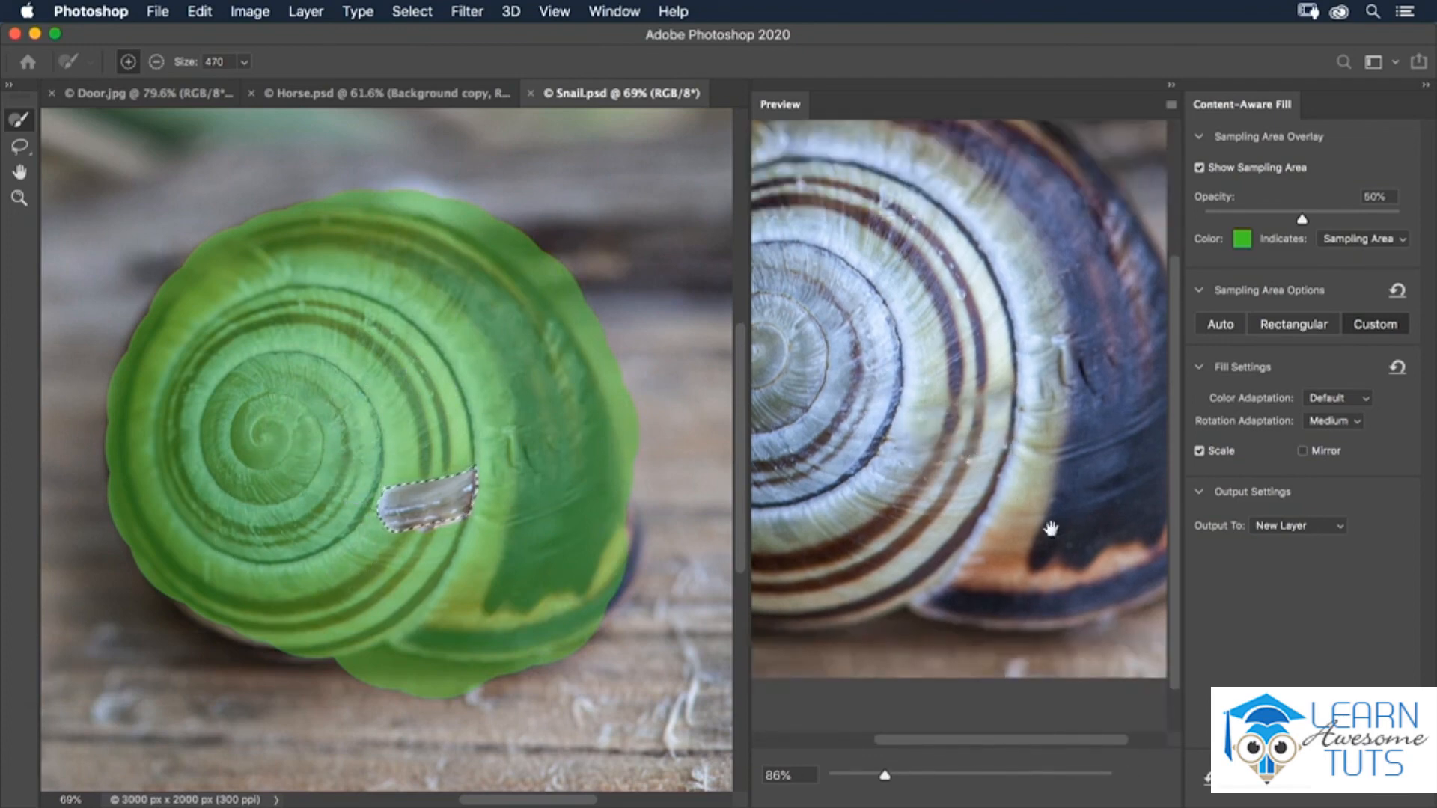
pyautogui.click(1405, 795)
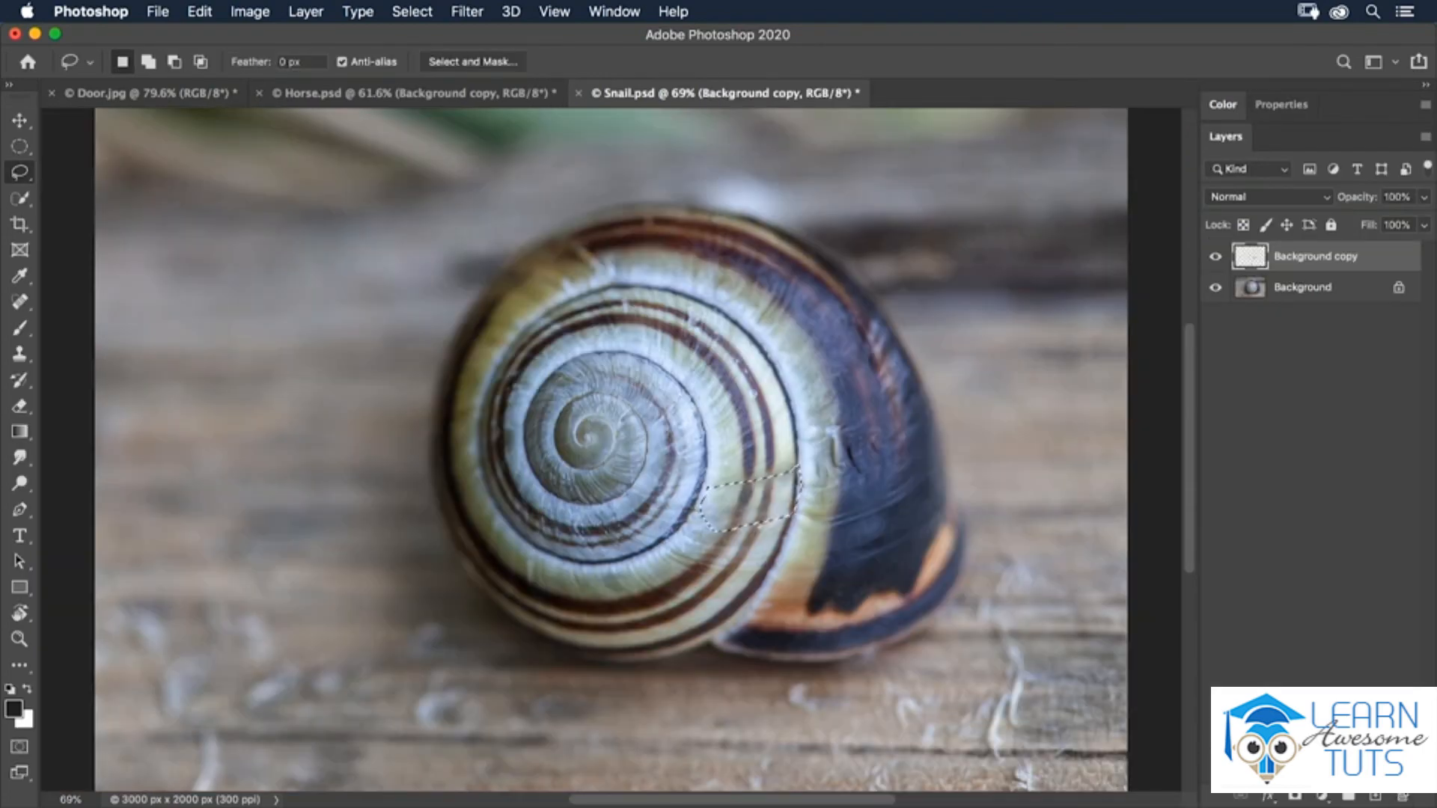
# - Clear the selection and toggle the new fill layer's visibility to compare the repaired shell with the original
pyautogui.click(1215, 258)
pyautogui.click(1217, 257)
pyautogui.click(1216, 258)
pyautogui.click(1217, 258)
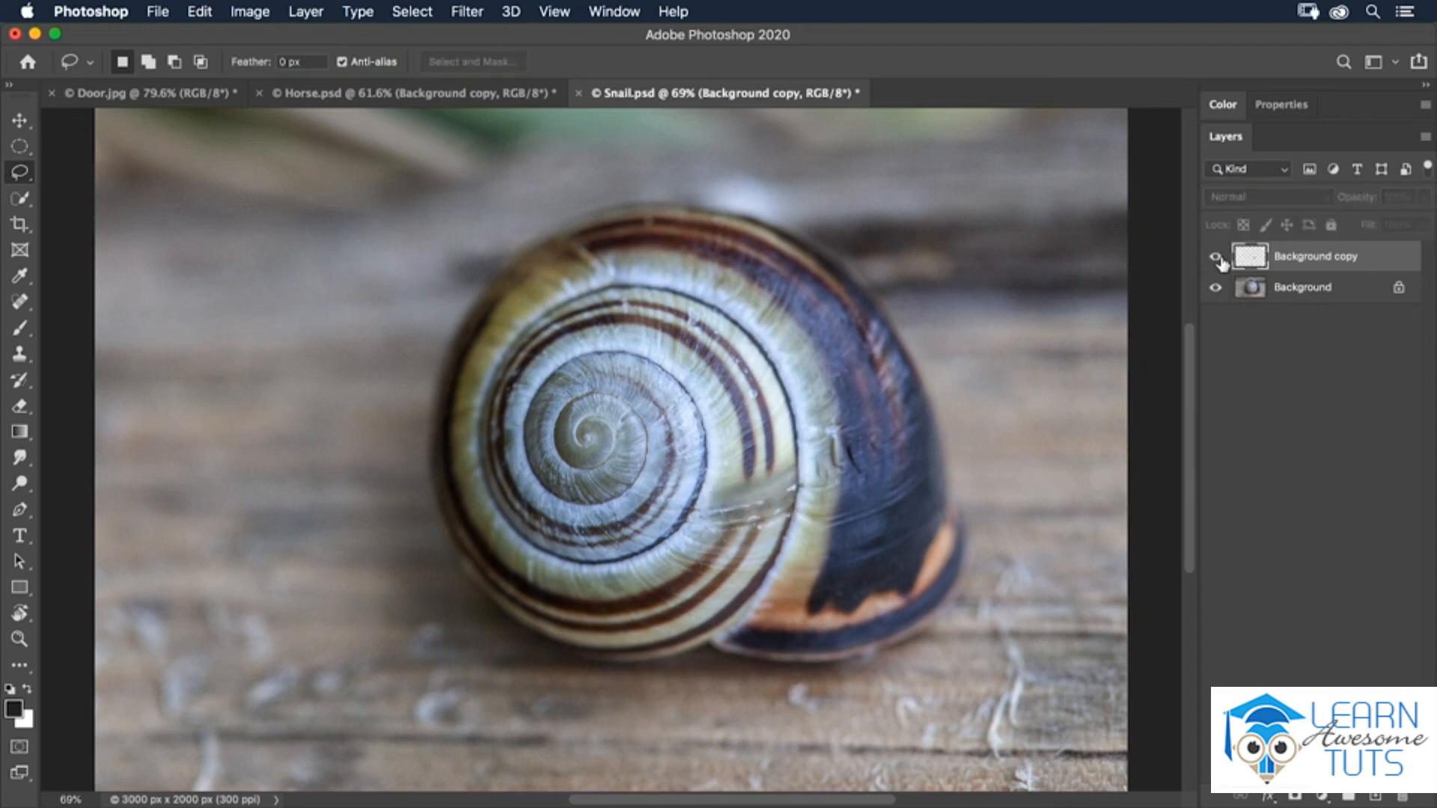